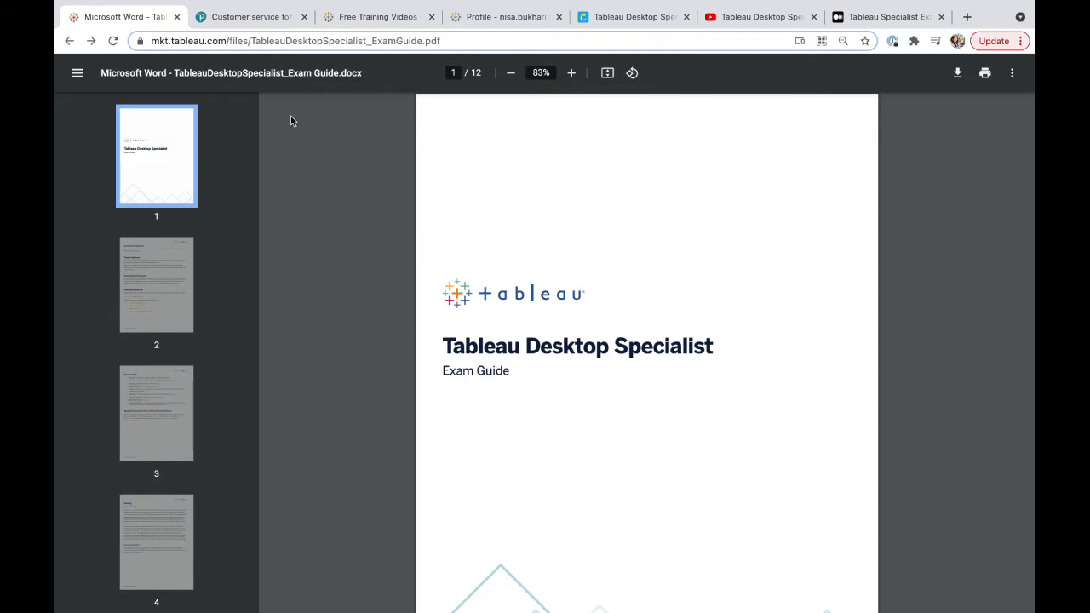
# - Glance at the Pearson VUE page, then show exam guide page 2 with its Learning Resources list
pyautogui.click(266, 24)
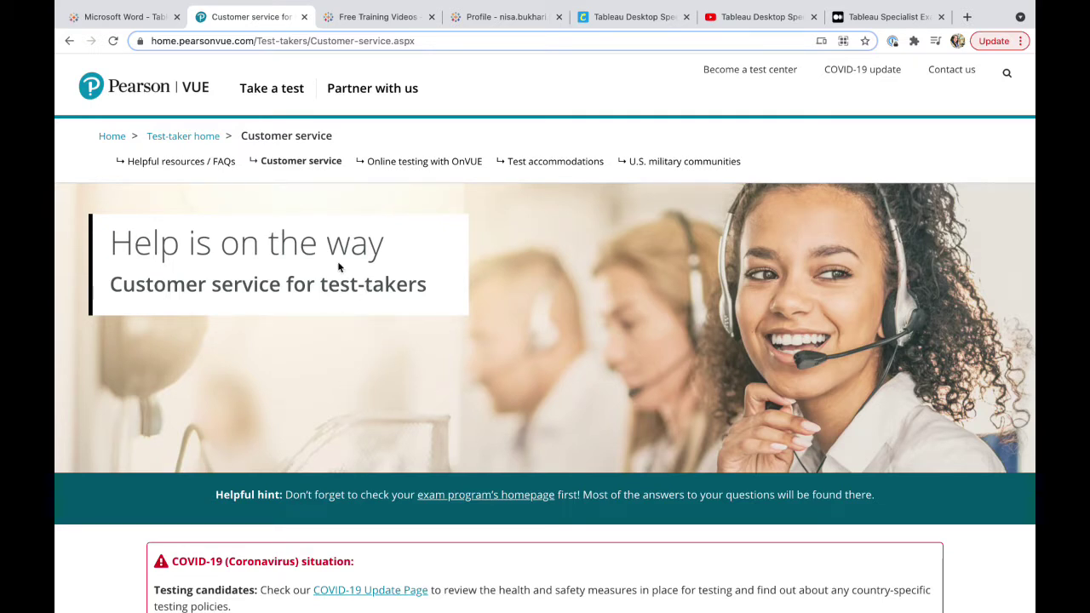
pyautogui.click(128, 17)
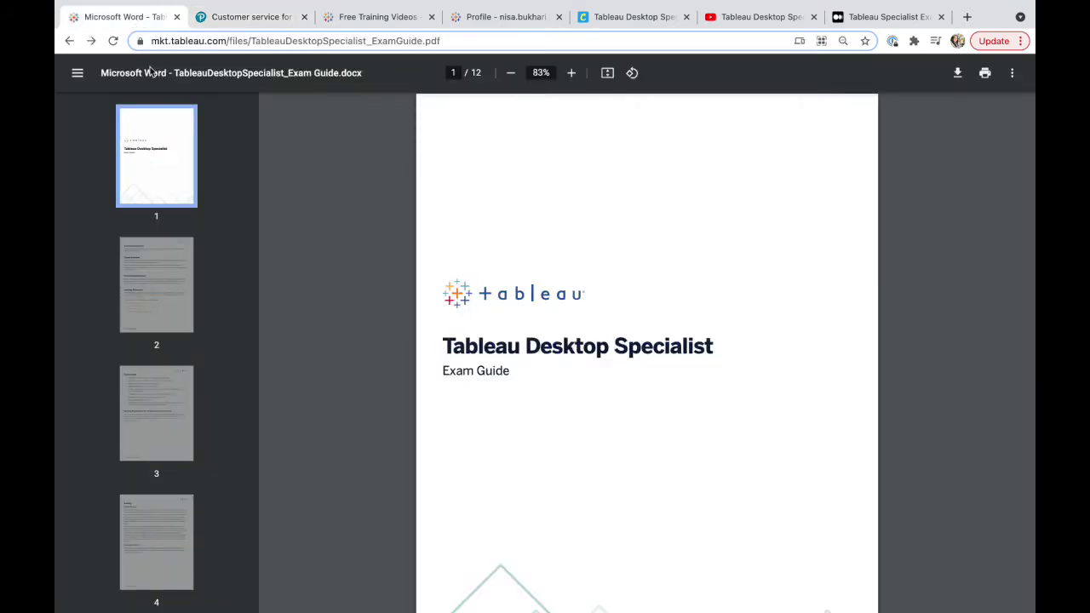
pyautogui.click(164, 282)
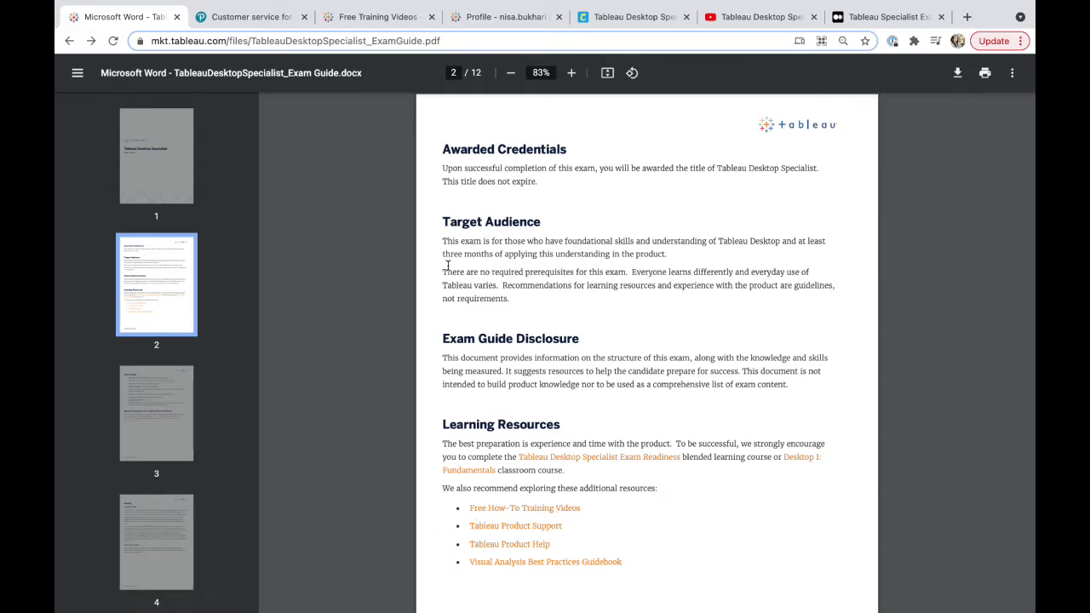
# - Browse the Free Training Videos Creator courses, such as Getting Started and Tableau Prep, then open site search
pyautogui.click(379, 17)
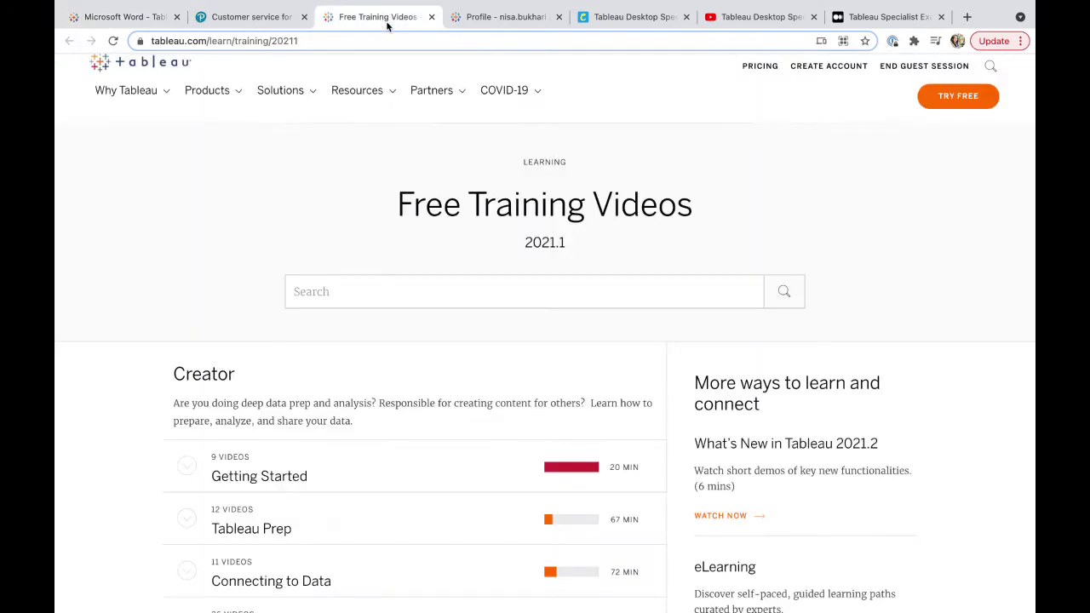
pyautogui.moveTo(357, 89)
pyautogui.moveTo(334, 289)
pyautogui.scroll(-3, 338, 298)
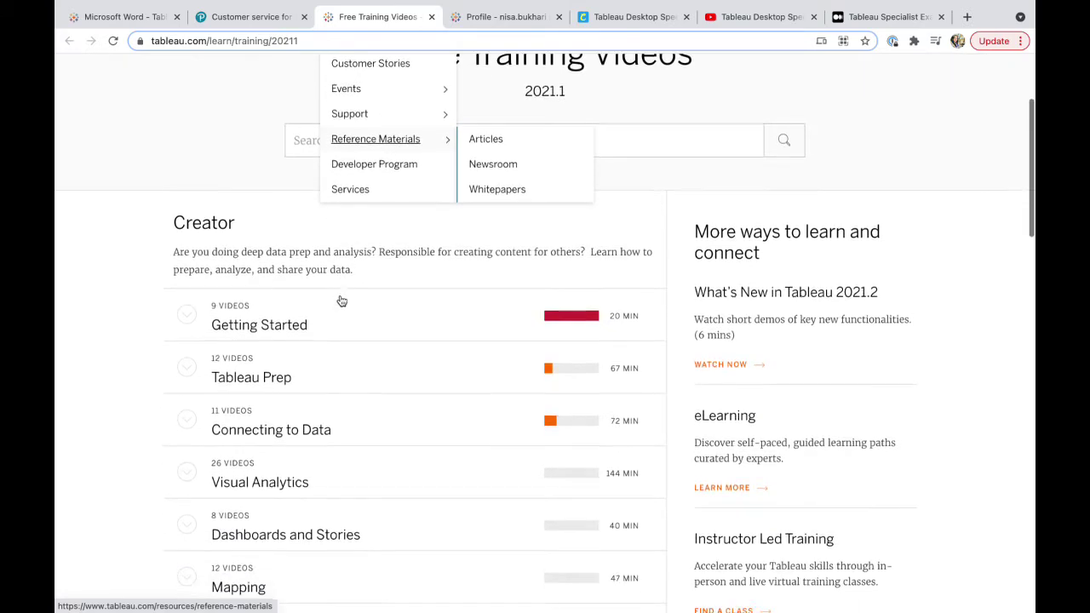
pyautogui.scroll(-2, 342, 302)
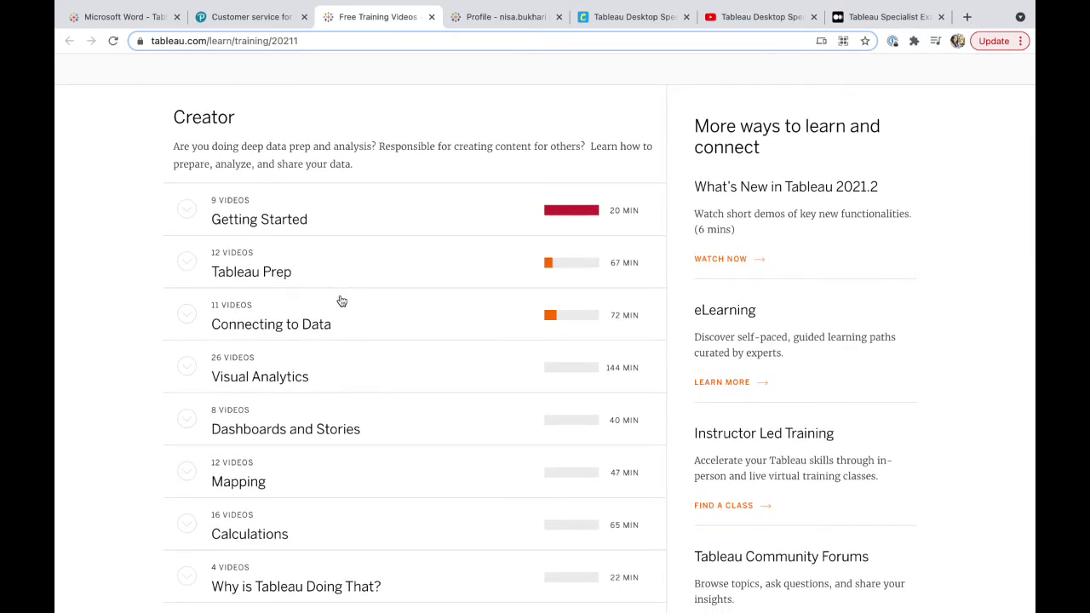
pyautogui.scroll(-1, 341, 302)
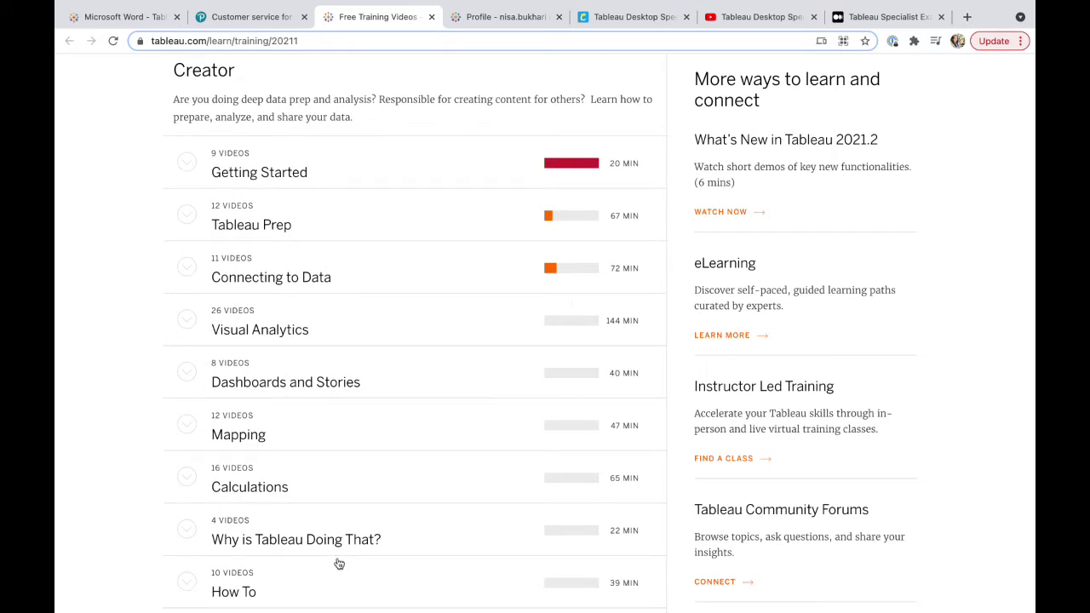
pyautogui.scroll(-3, 345, 392)
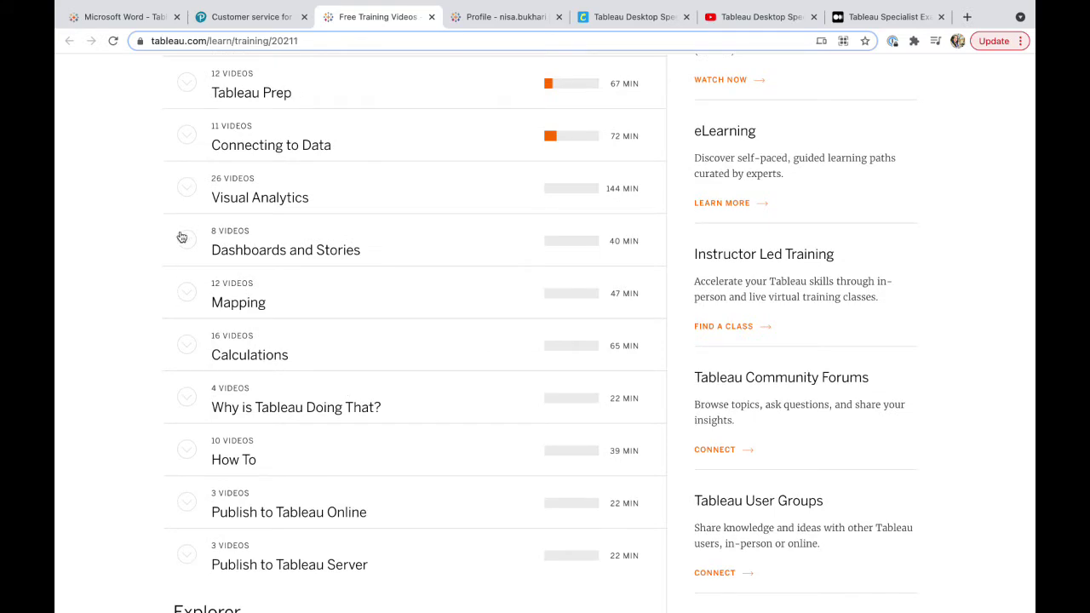
pyautogui.scroll(-2, 346, 511)
pyautogui.scroll(8, 346, 511)
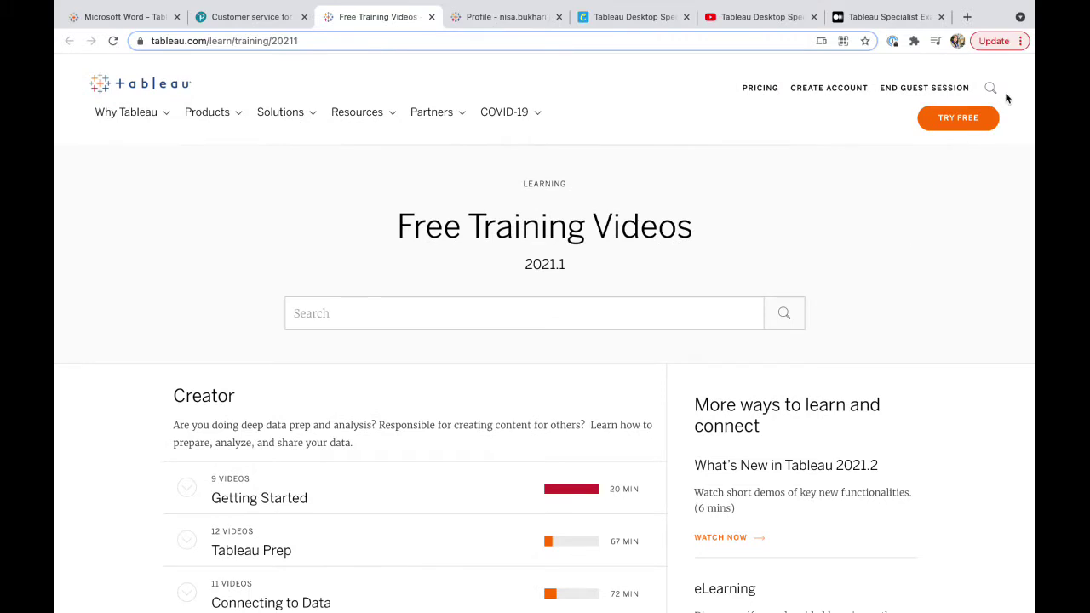
pyautogui.click(990, 90)
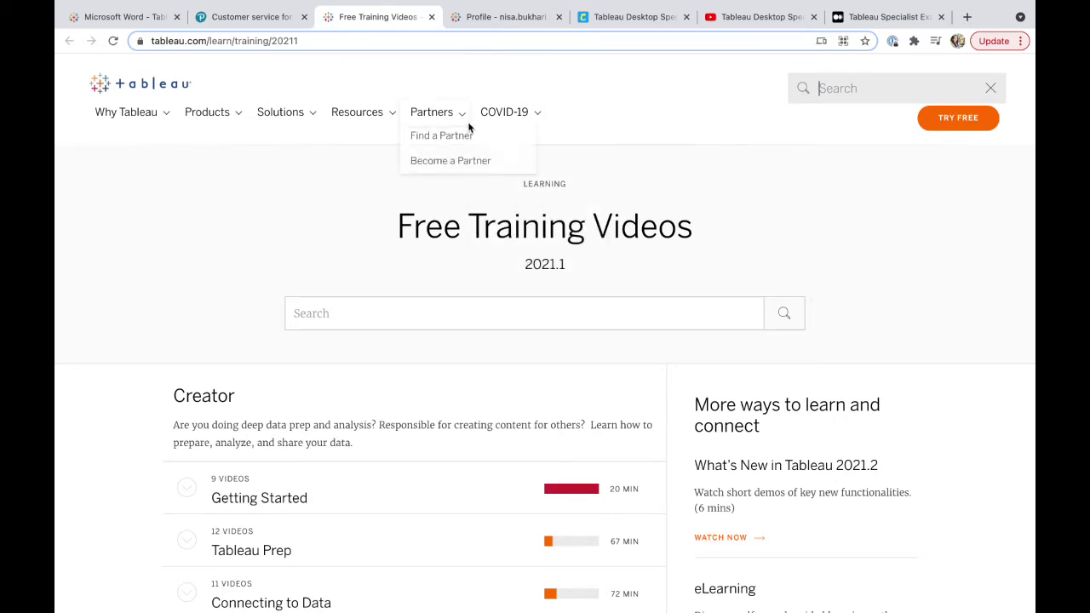
# - Browse the 8 vizzes on the Tableau Public profile, including World Demographic Analysis Dashboard
pyautogui.click(474, 18)
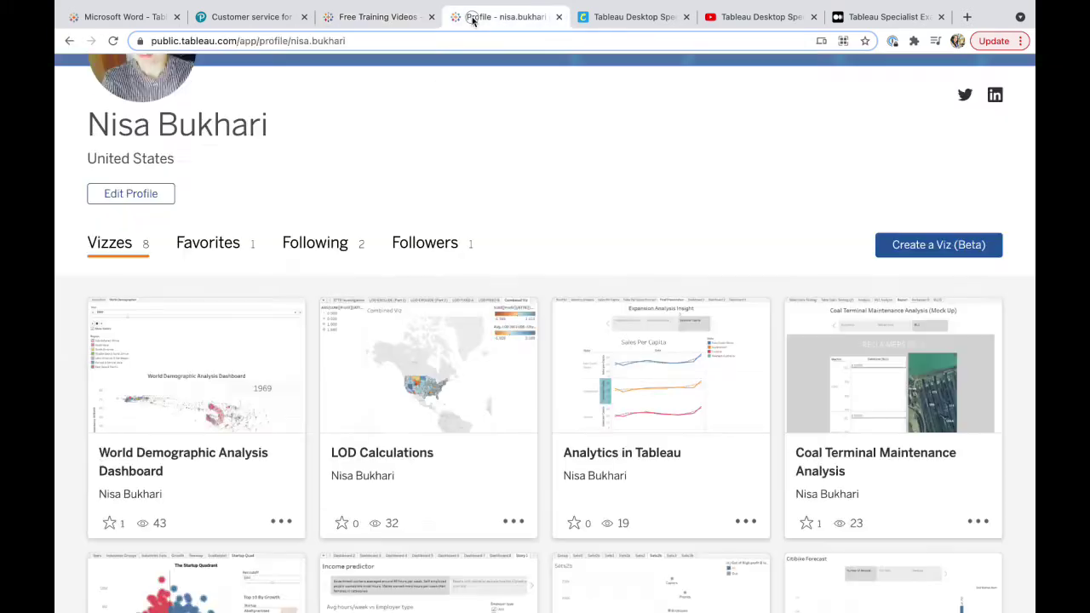
pyautogui.scroll(-2, 437, 189)
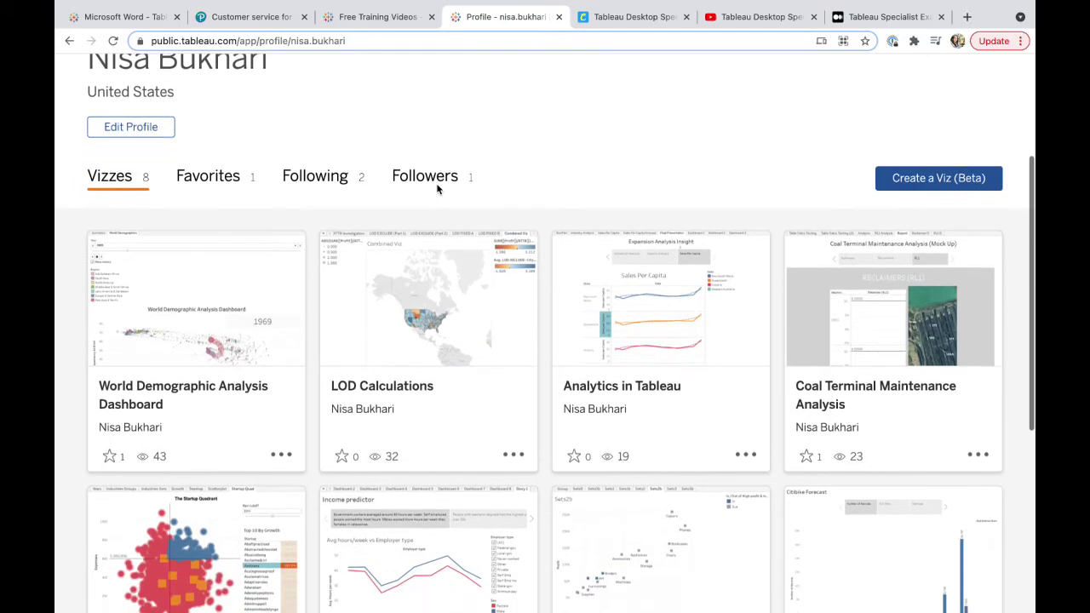
pyautogui.scroll(-1, 437, 189)
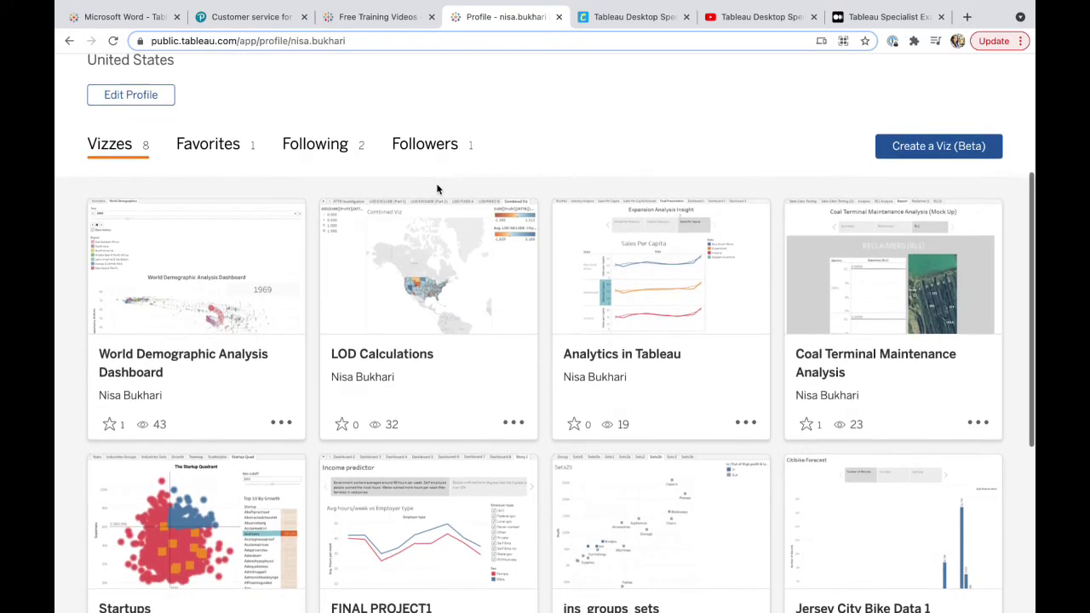
pyautogui.scroll(-1, 437, 189)
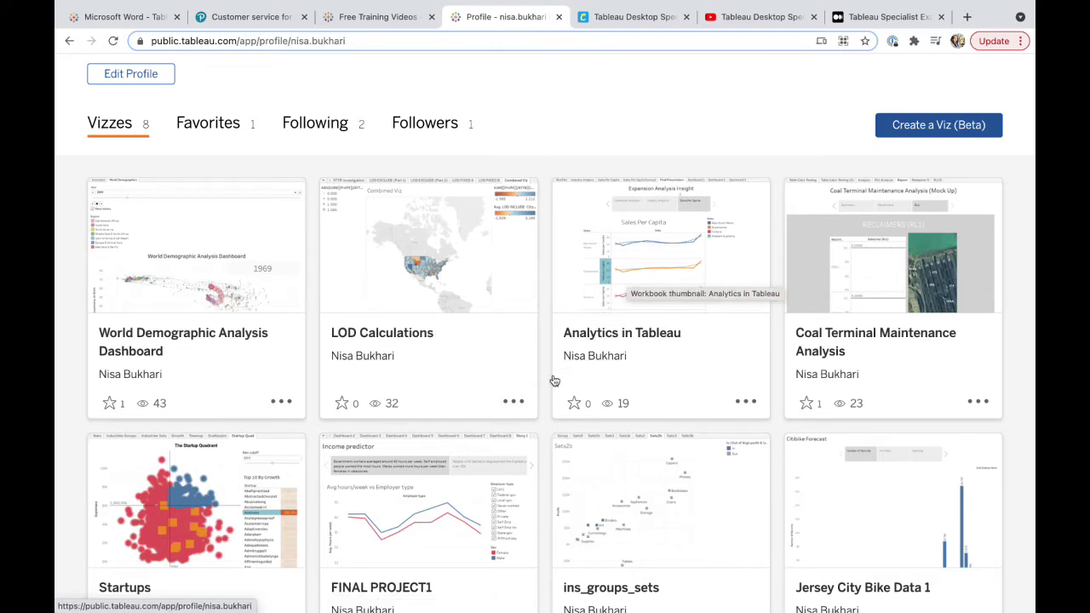
pyautogui.scroll(-2, 574, 220)
pyautogui.scroll(-3, 574, 220)
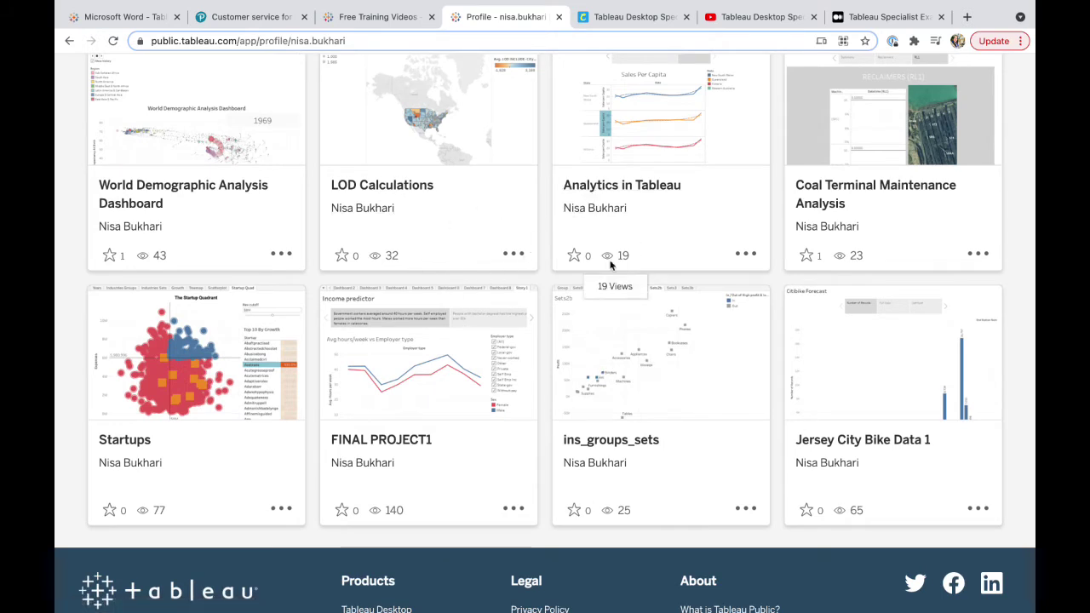
pyautogui.scroll(5, 635, 281)
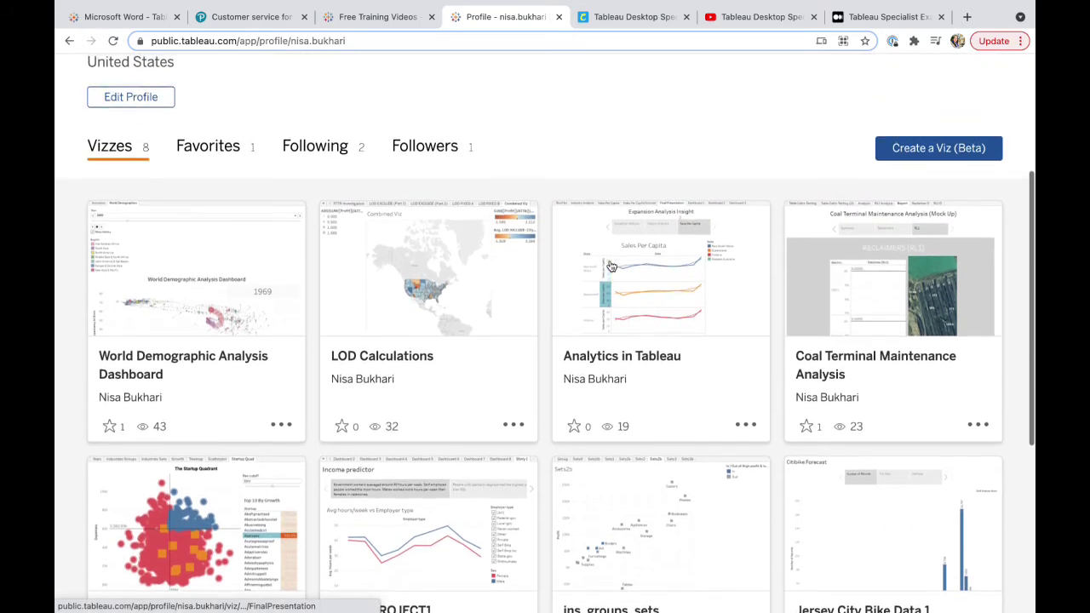
pyautogui.scroll(1, 612, 267)
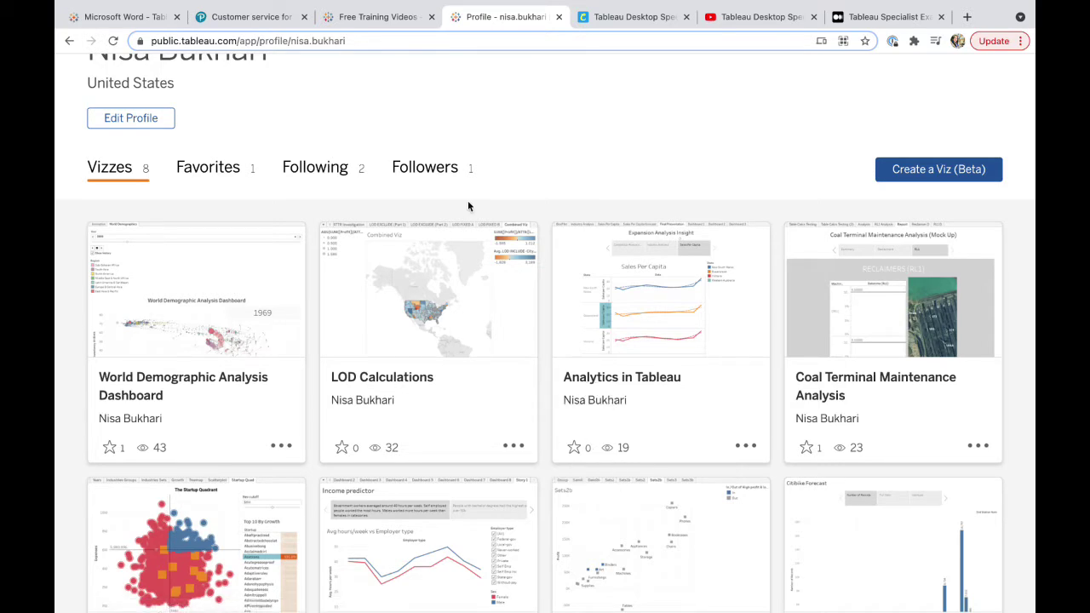
# - Back in the exam guide, highlight page 3's Time Limit: 60 minutes
pyautogui.click(353, 26)
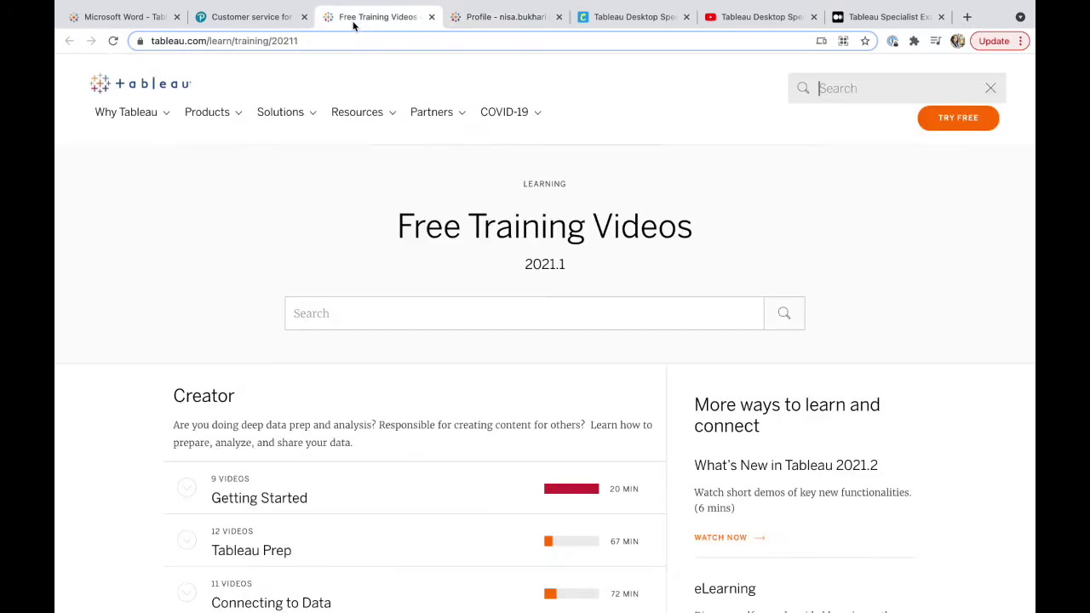
pyautogui.click(140, 25)
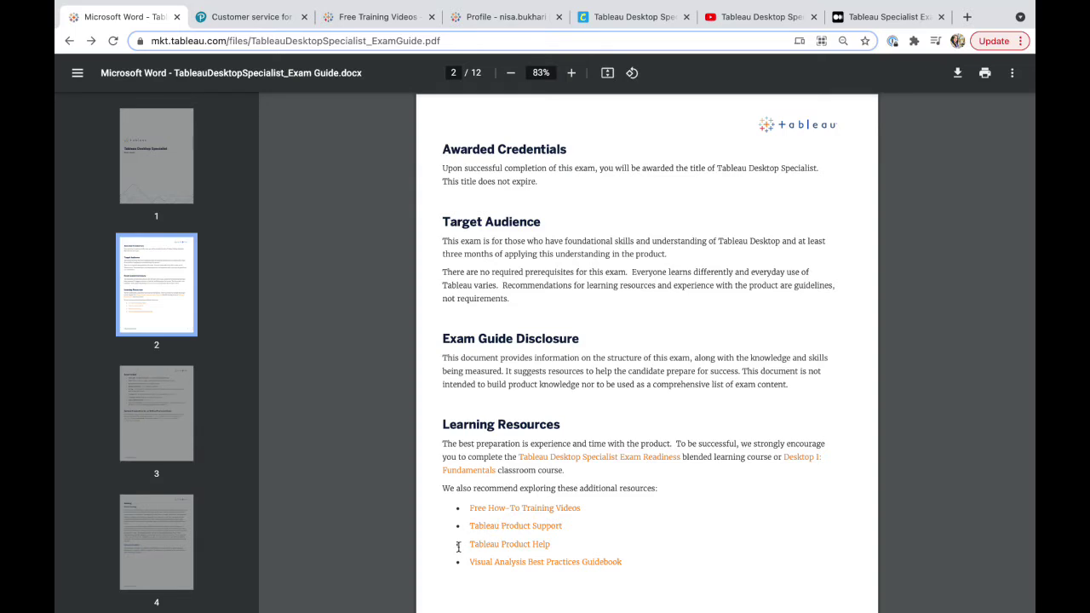
pyautogui.scroll(-4, 459, 547)
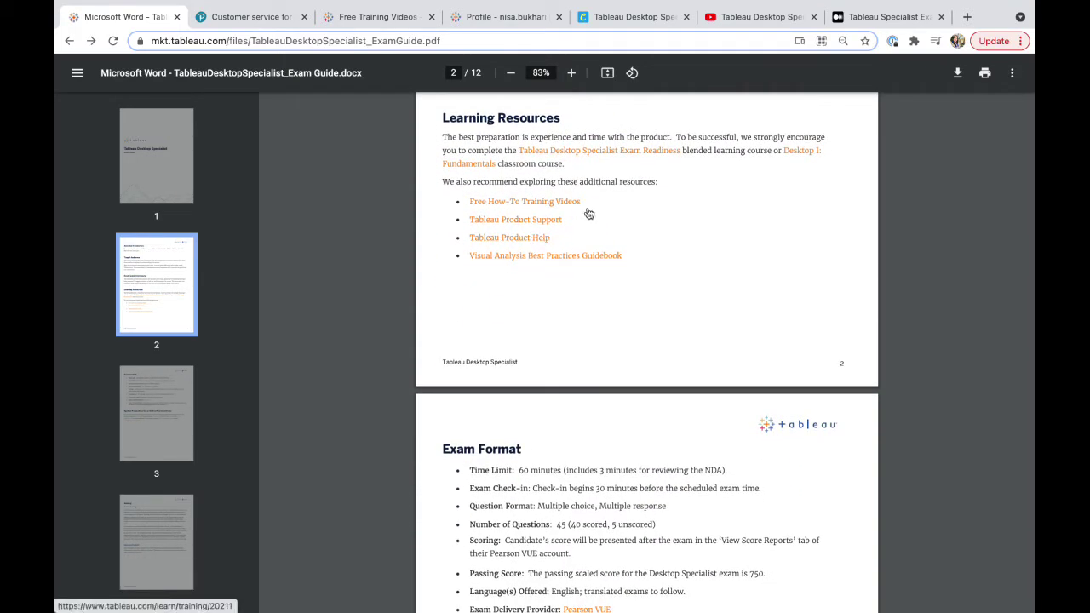
pyautogui.scroll(-2, 497, 327)
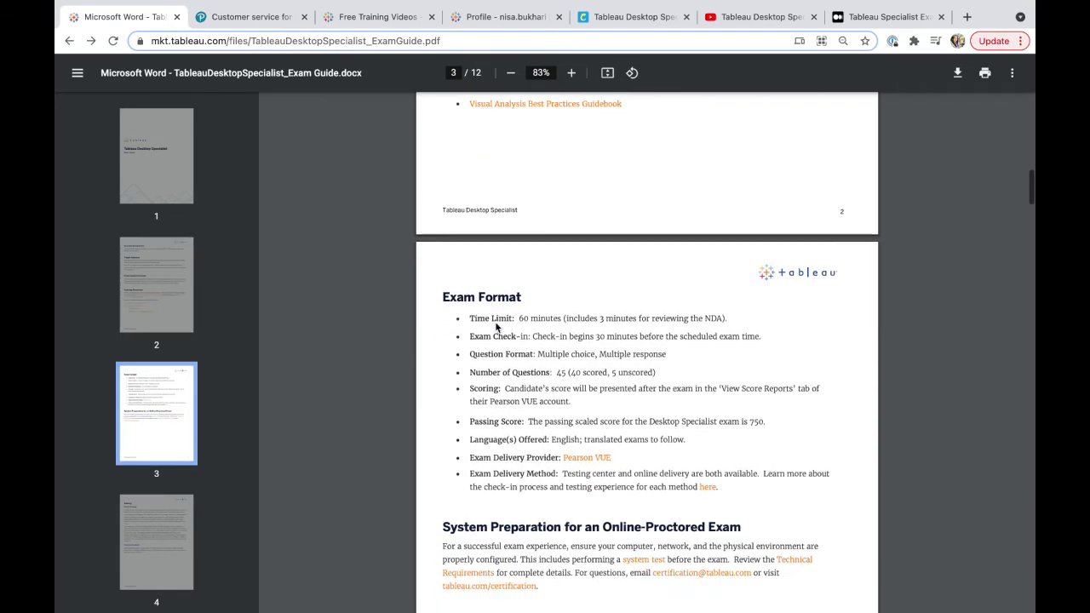
pyautogui.moveTo(469, 308); pyautogui.dragTo(566, 312)
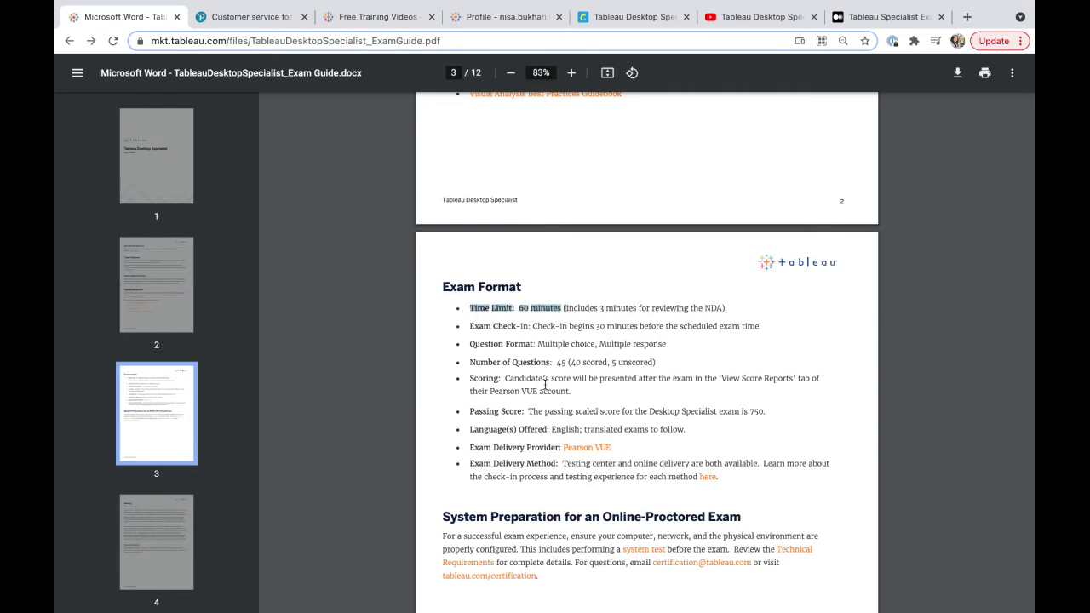
# - Highlight the 45-question count (40 scored, 5 unscored), then clear the selection
pyautogui.scroll(-1, 546, 385)
pyautogui.scroll(-1, 546, 385)
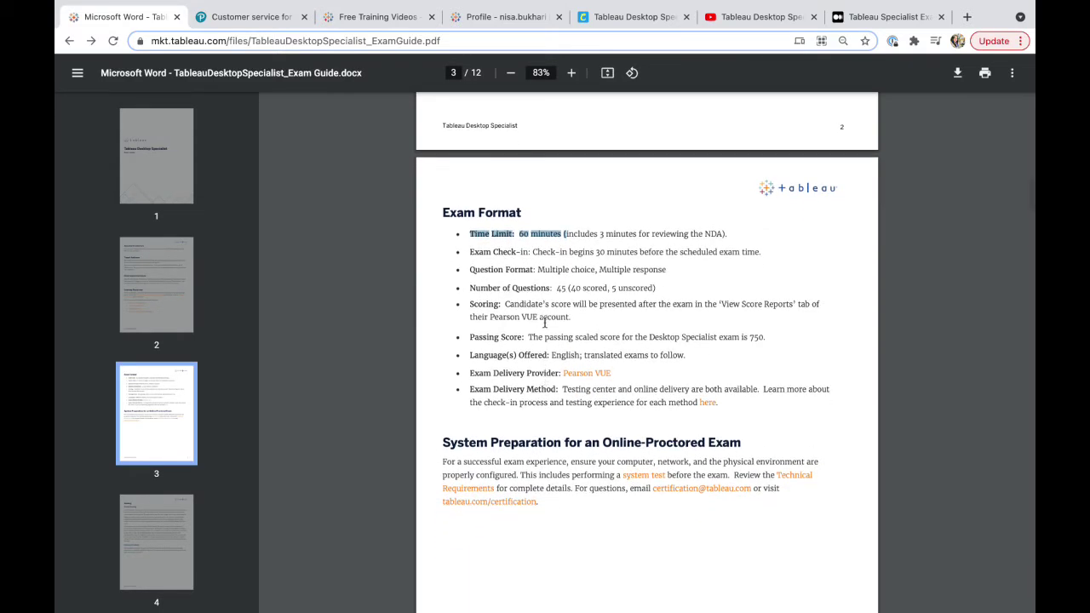
pyautogui.moveTo(557, 287); pyautogui.dragTo(649, 294)
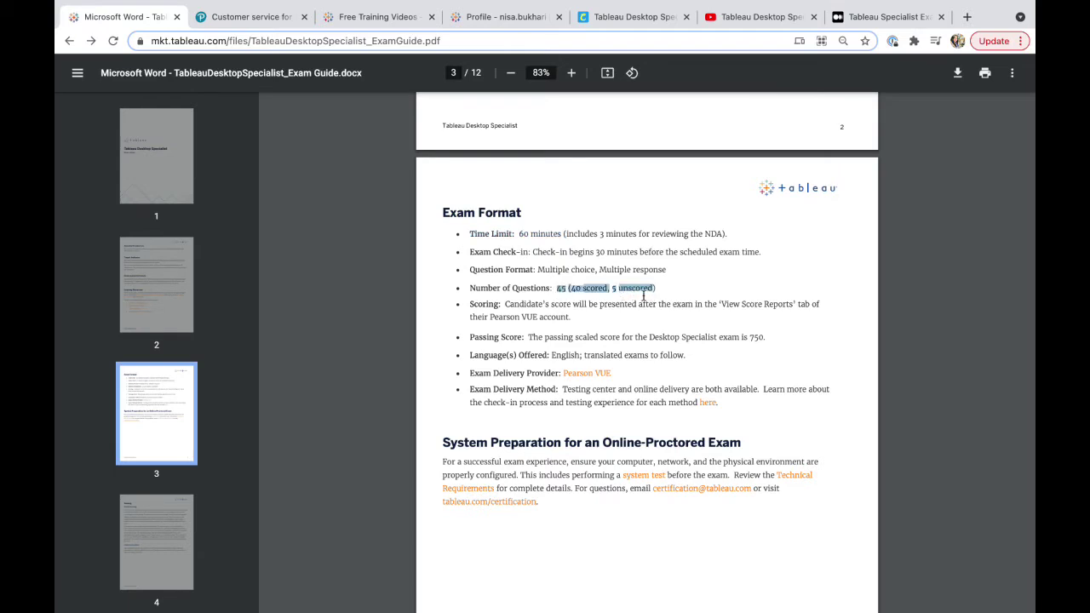
pyautogui.click(646, 294)
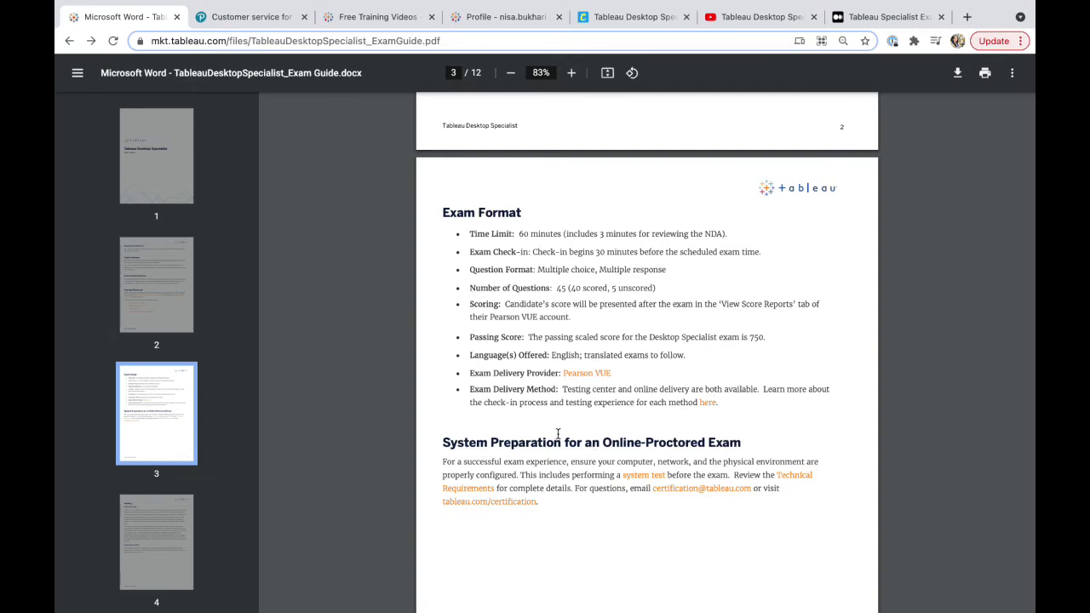
# - Leave browser full screen and show the Orders table in Tableau's Data Source view
pyautogui.moveTo(56, 6)
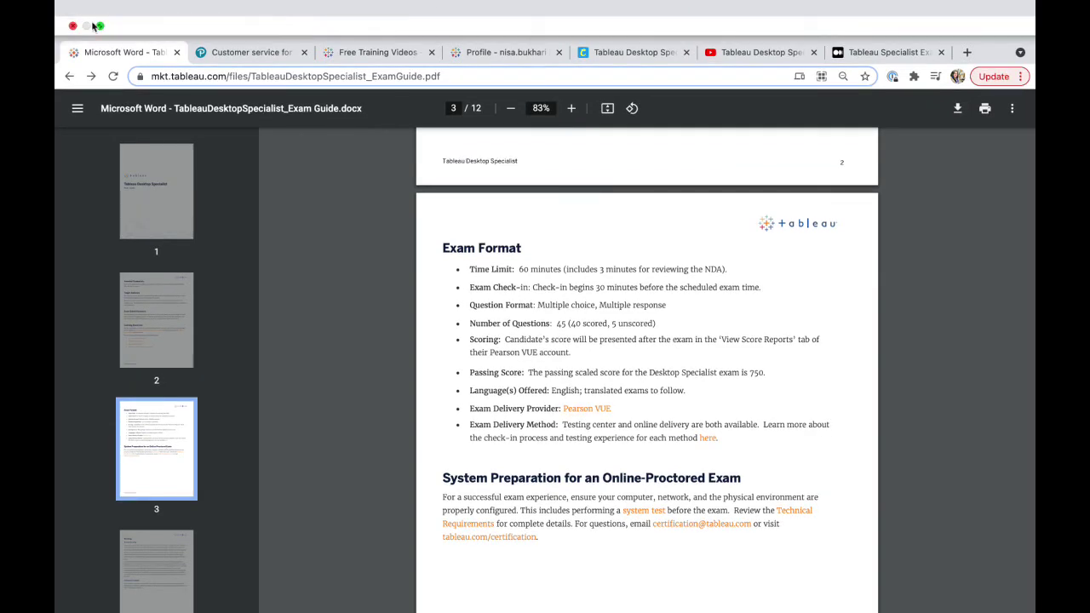
pyautogui.click(100, 27)
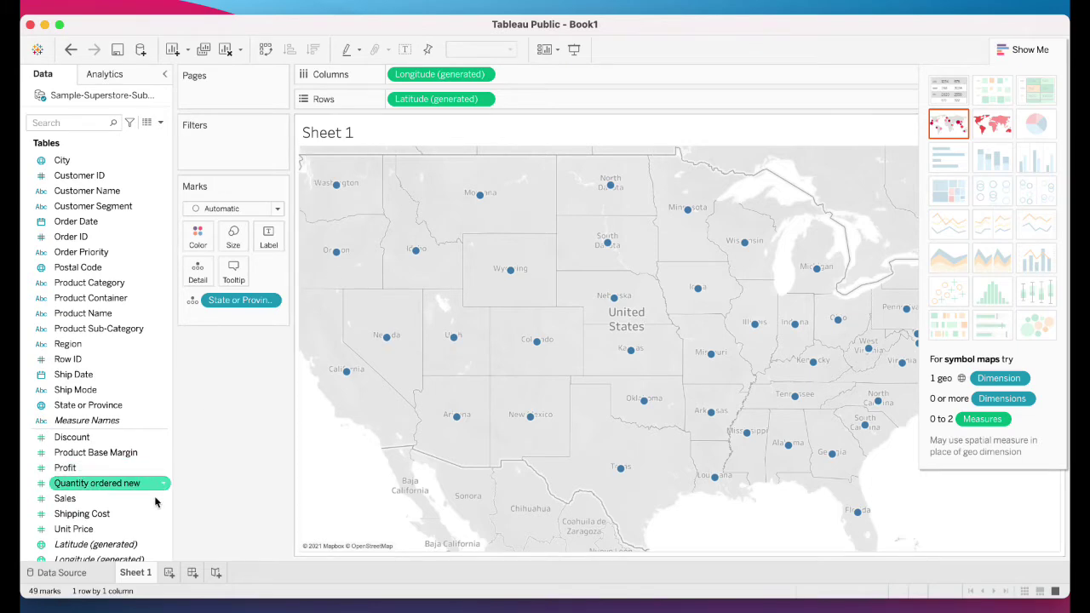
pyautogui.click(61, 573)
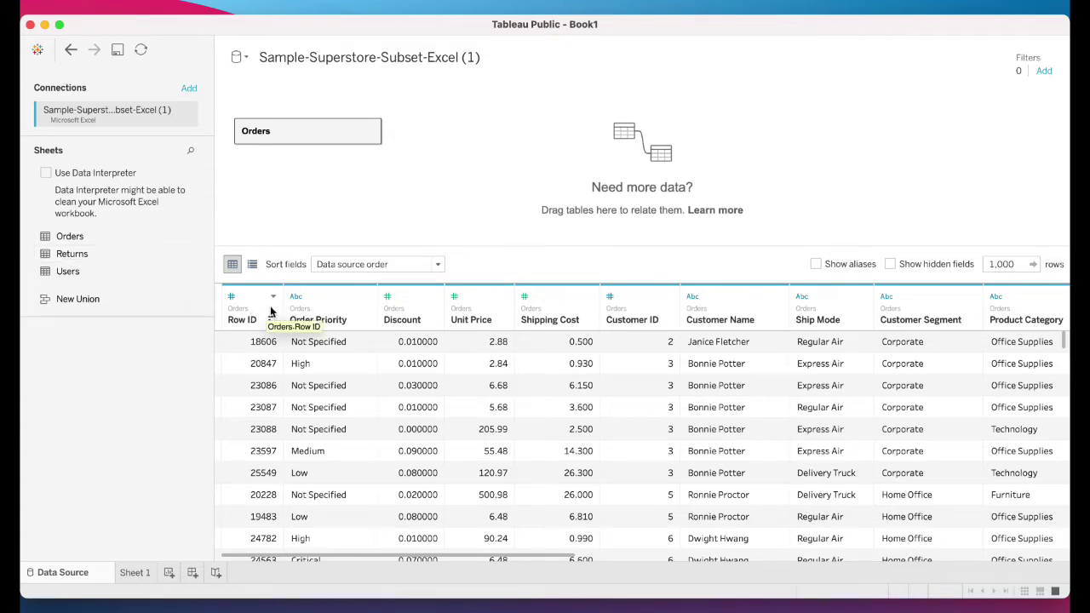
# - Inspect the Row ID and Customer ID column menus, then return to the Sheet 1 state map
pyautogui.click(273, 297)
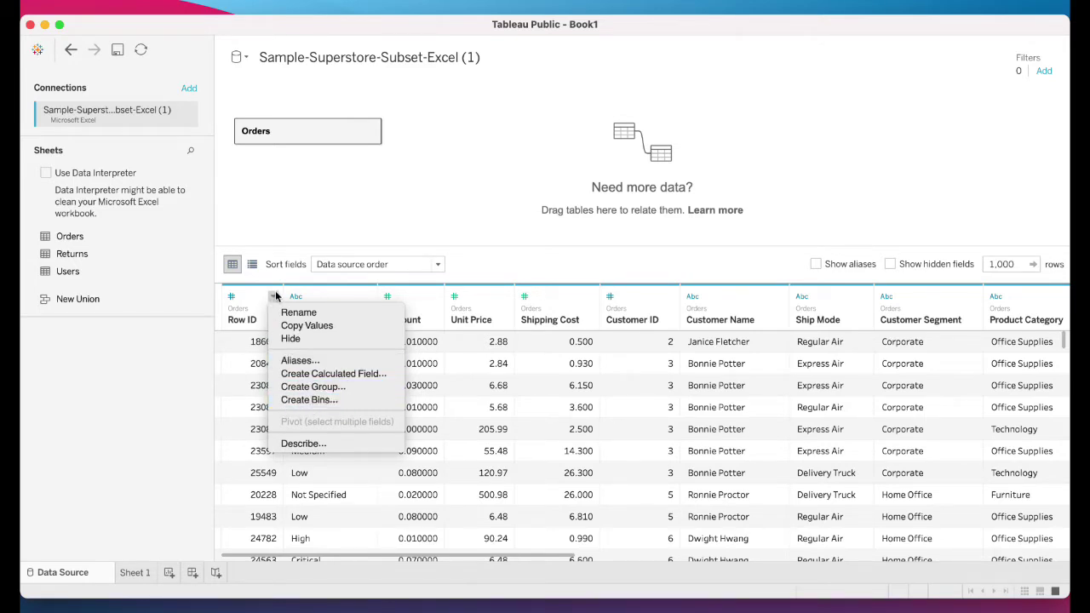
pyautogui.click(357, 298)
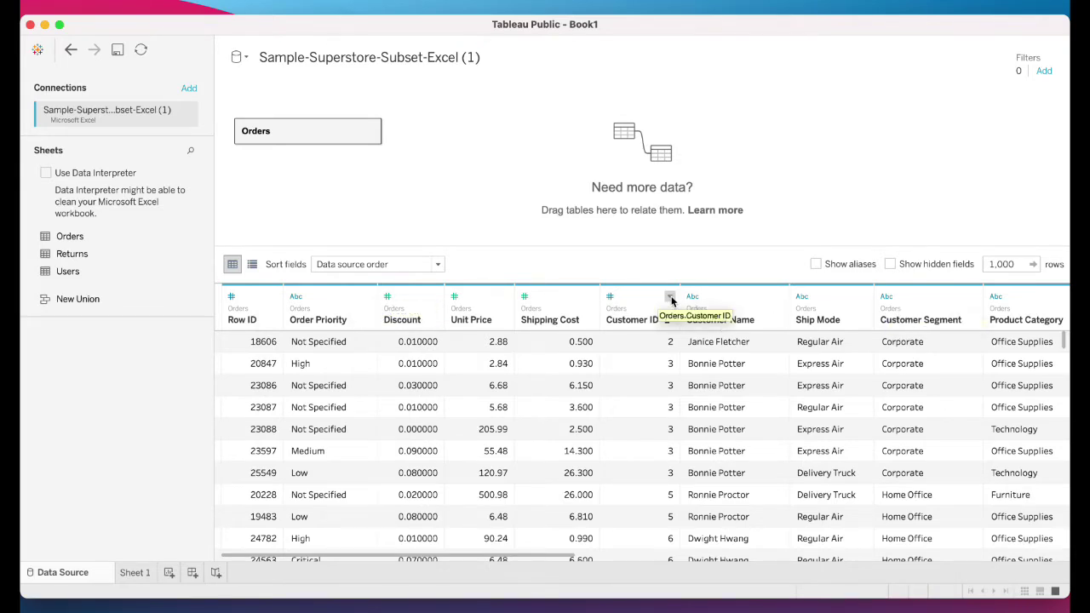
pyautogui.click(669, 297)
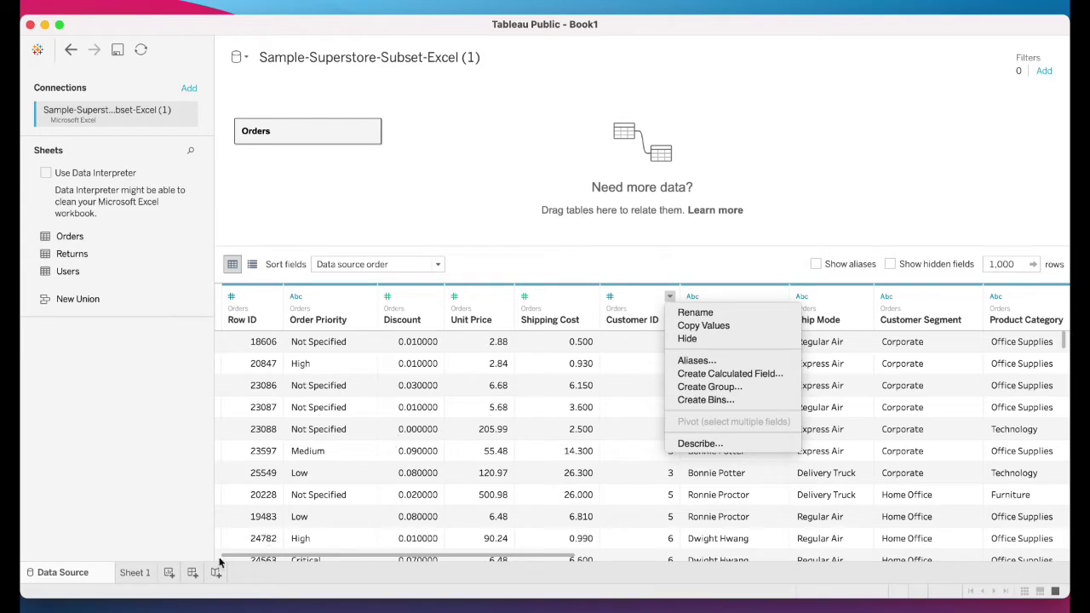
pyautogui.click(127, 584)
pyautogui.click(132, 574)
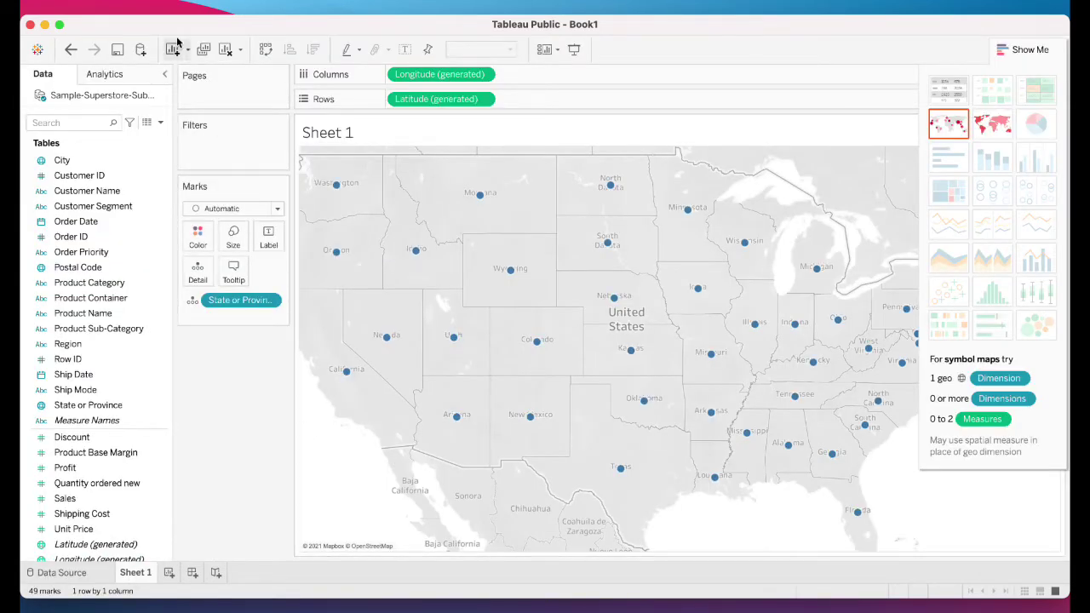
pyautogui.click(156, 10)
pyautogui.moveTo(179, 9)
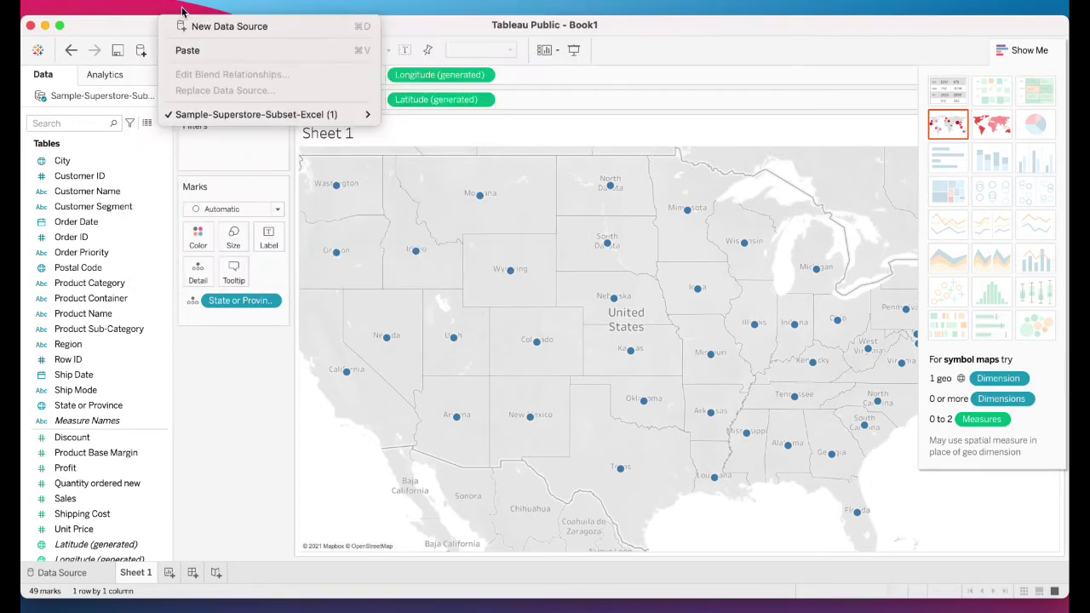
pyautogui.moveTo(228, 7)
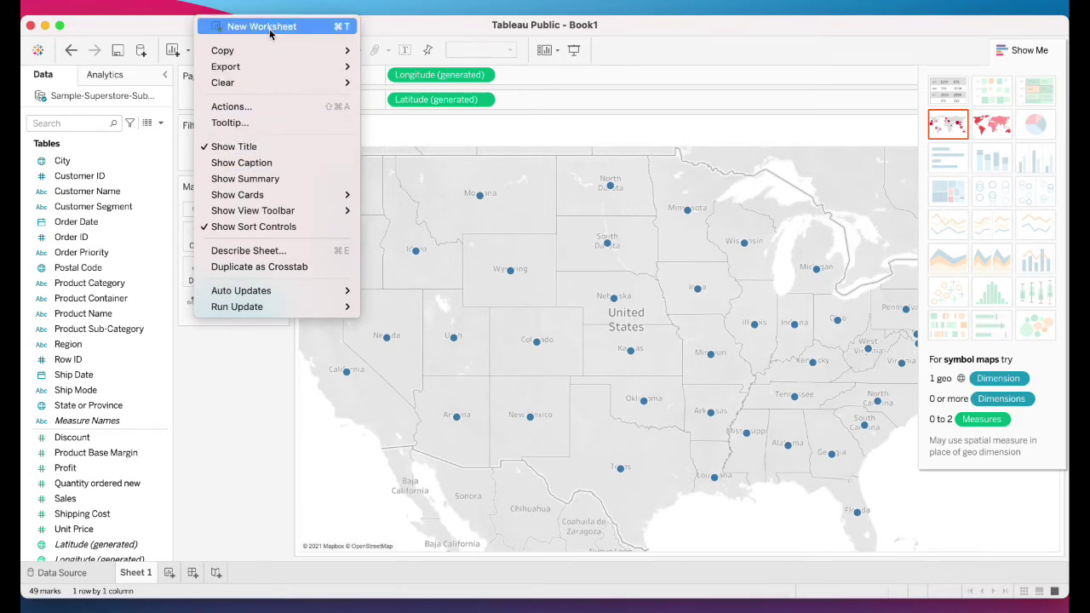
pyautogui.moveTo(296, 14)
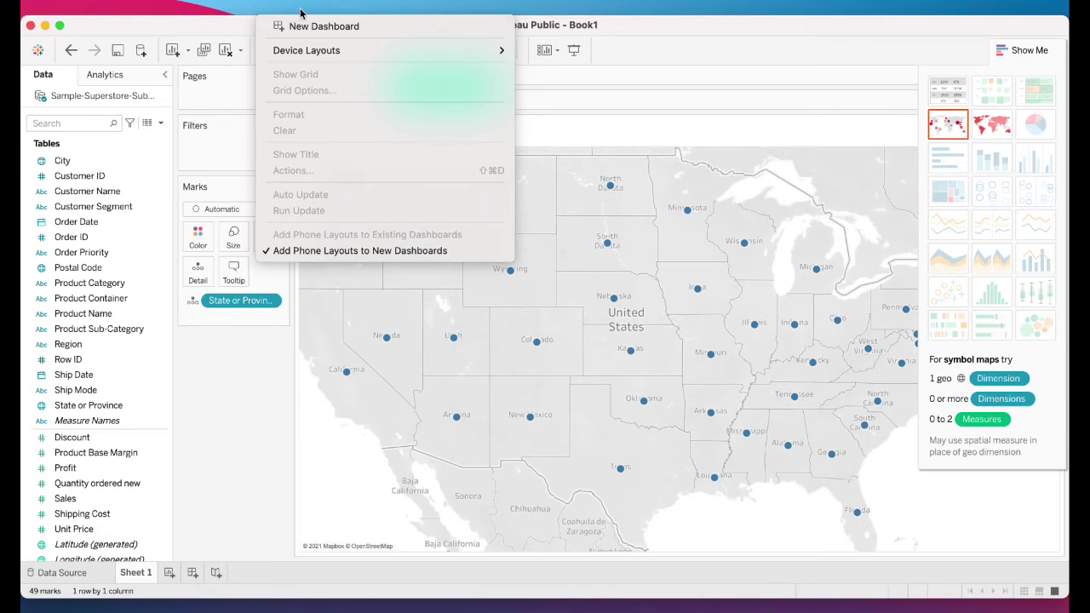
pyautogui.moveTo(343, 11)
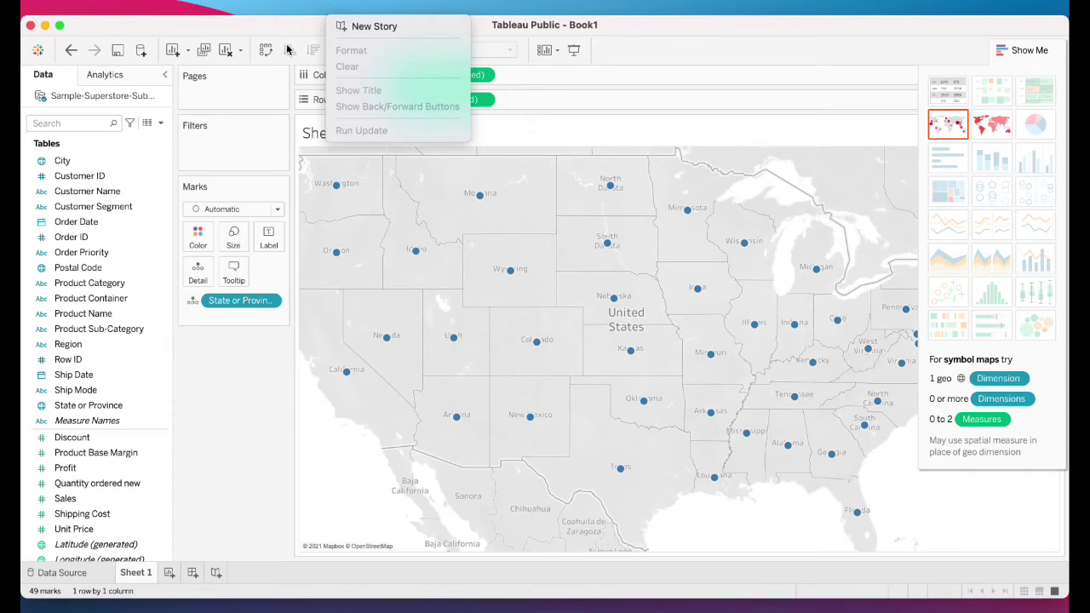
pyautogui.moveTo(389, 10)
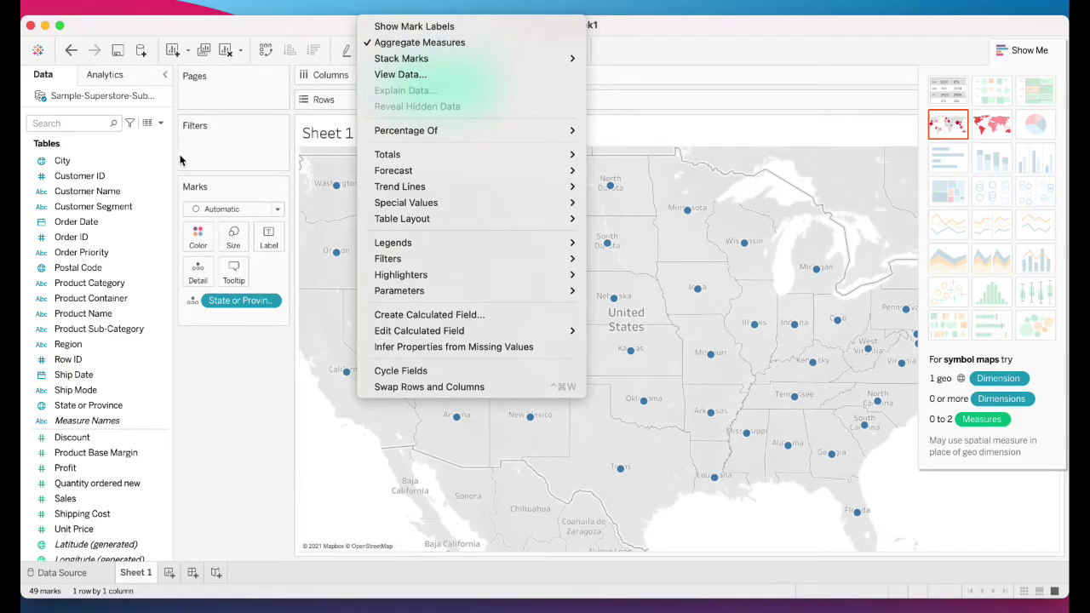
pyautogui.click(338, 83)
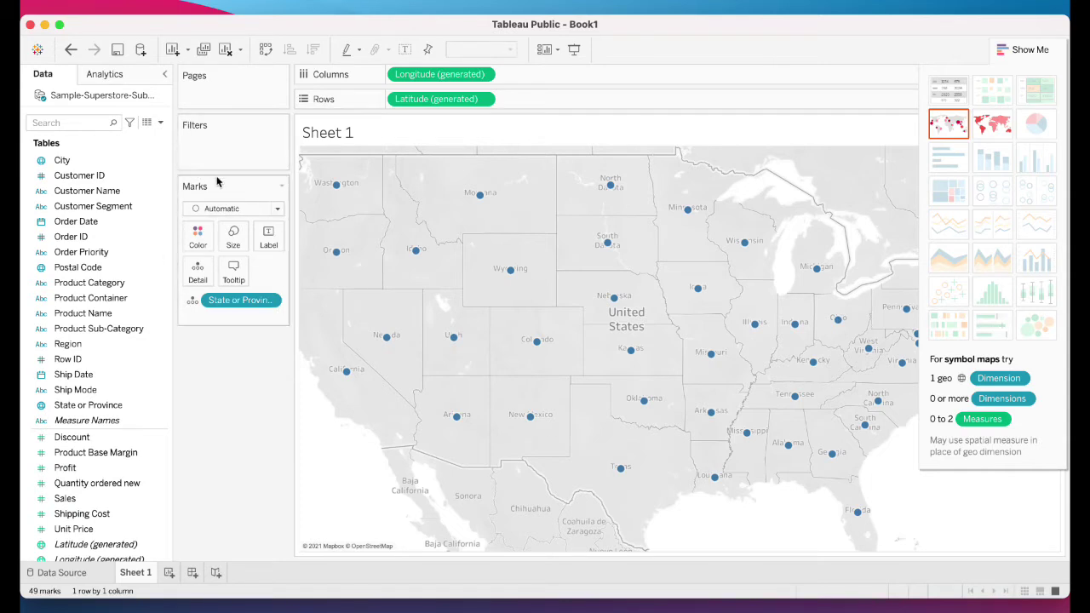
pyautogui.click(61, 160)
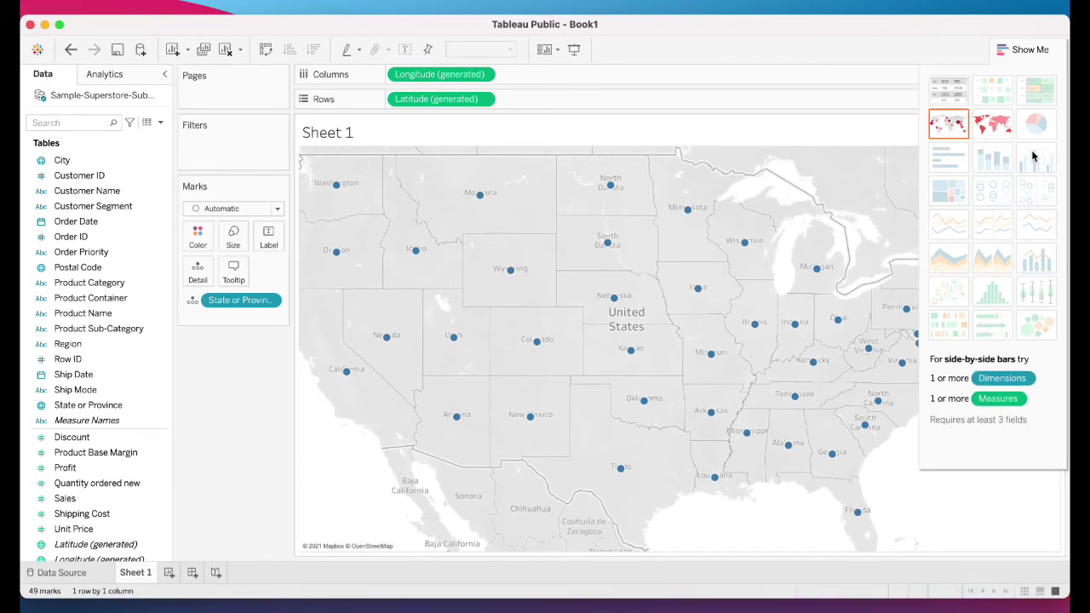
# - Show the Marks card's mark-type list, with Automatic, Bar, Line and other types
pyautogui.click(277, 210)
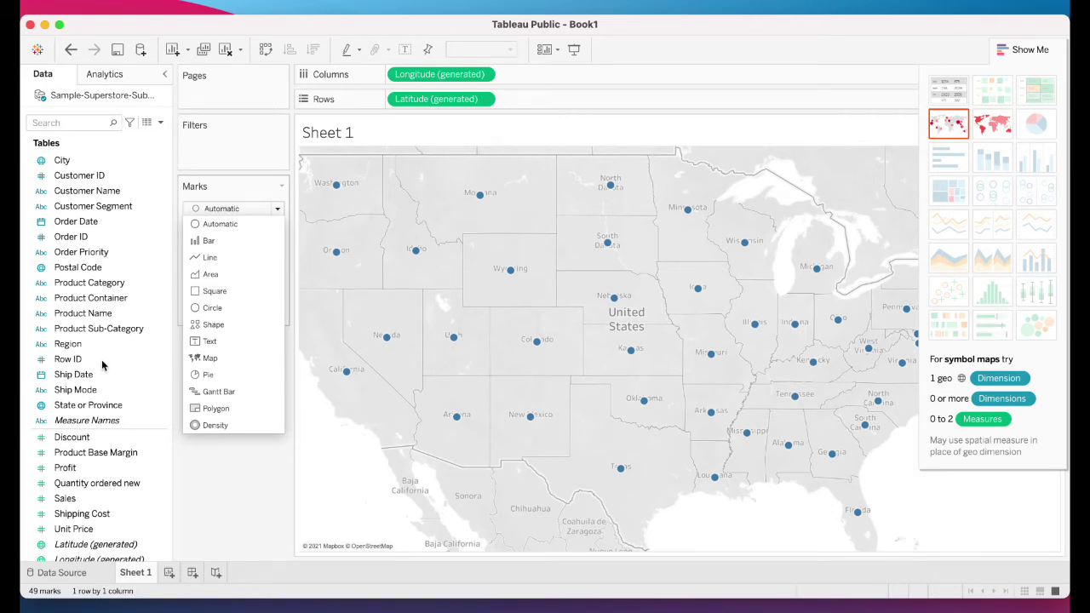
# - Check the Order ID and Product Base Margin field menus, then bring the exam guide PDF forward
pyautogui.click(102, 256)
pyautogui.click(110, 239)
pyautogui.rightClick(164, 242)
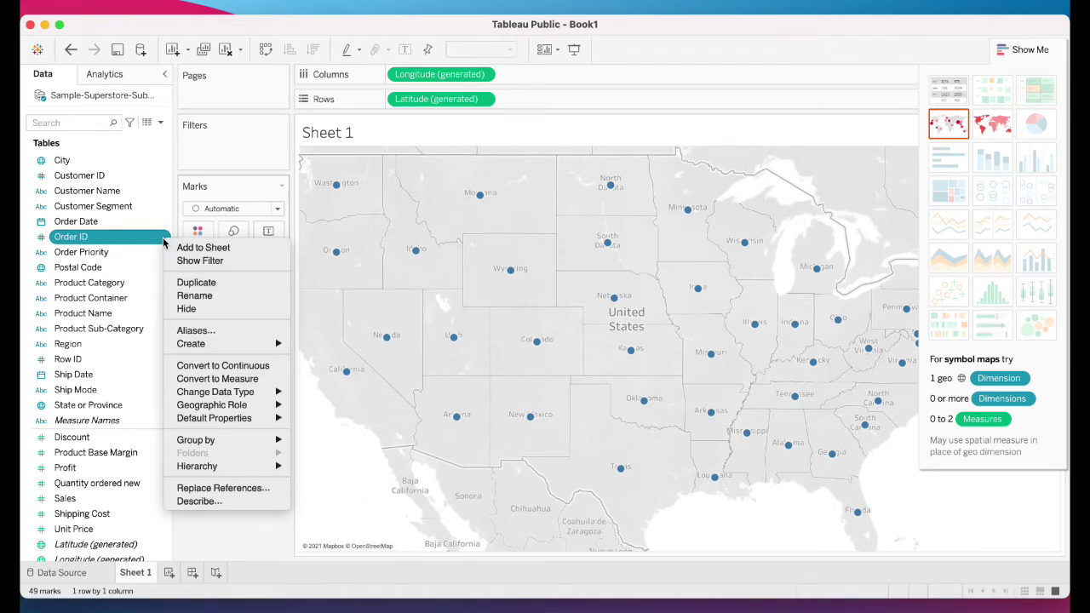
pyautogui.click(86, 476)
pyautogui.click(160, 454)
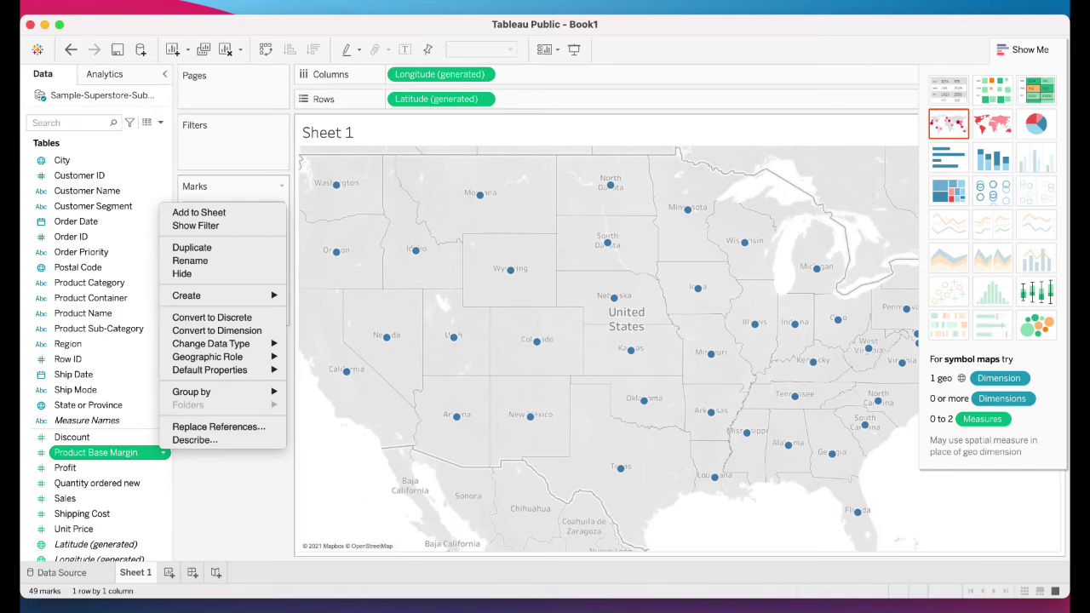
pyautogui.press('Escape')
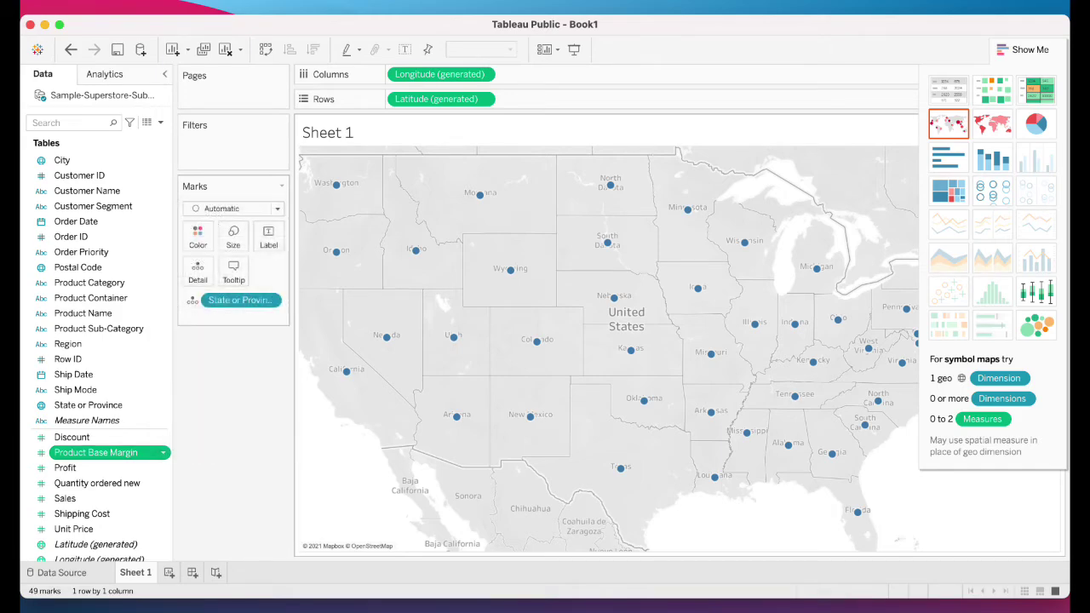
pyautogui.press('super+Tab')
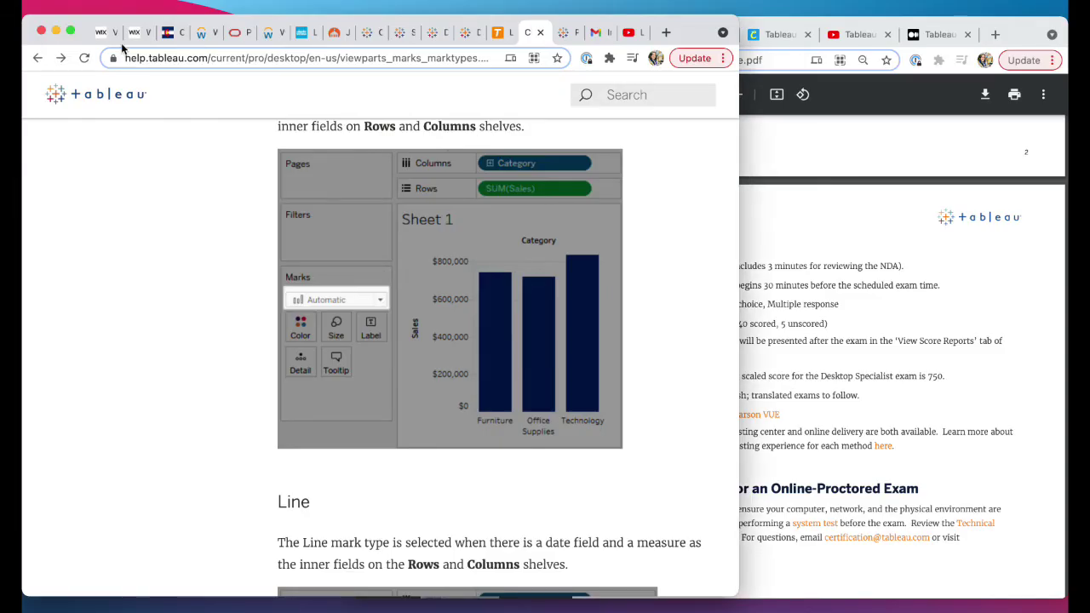
pyautogui.click(56, 31)
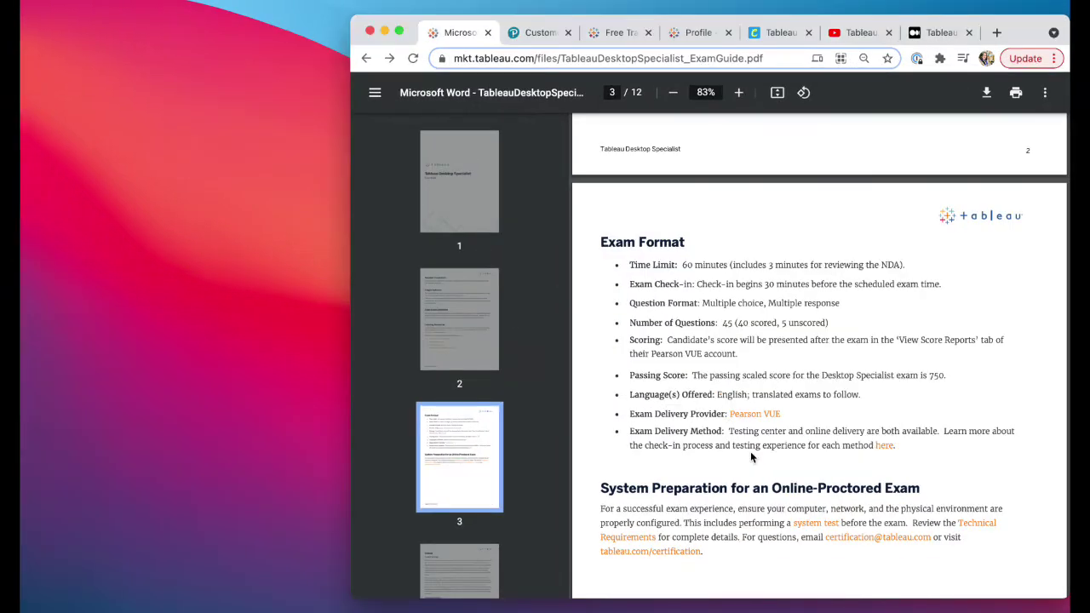
# - Maximize the exam guide and scroll to page 6's Domain 1: Connecting to & Preparing Data objectives
pyautogui.click(399, 30)
pyautogui.scroll(-8, 443, 415)
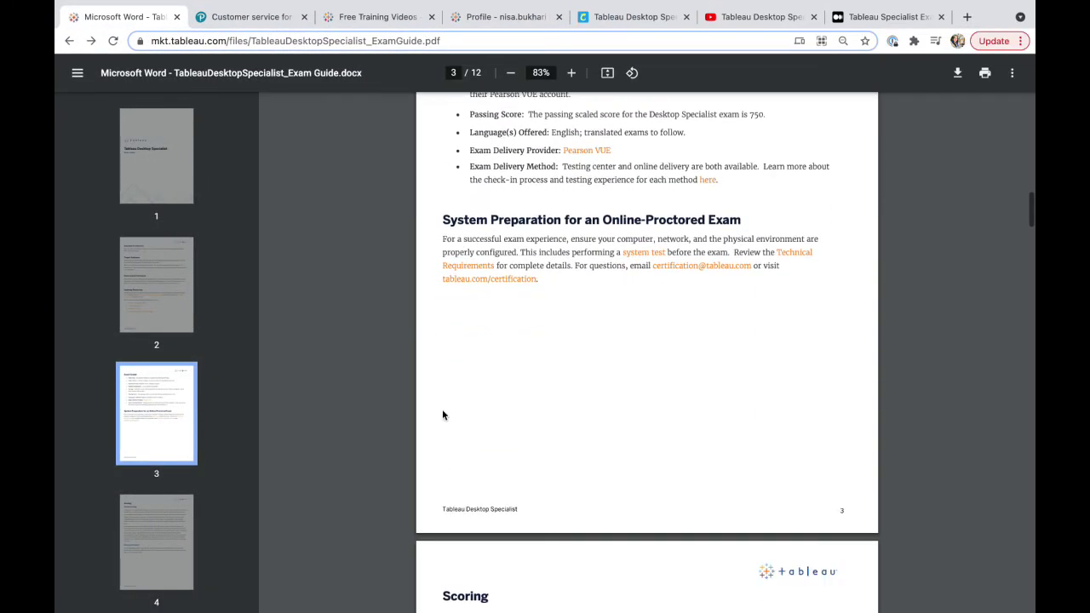
pyautogui.scroll(-2, 443, 415)
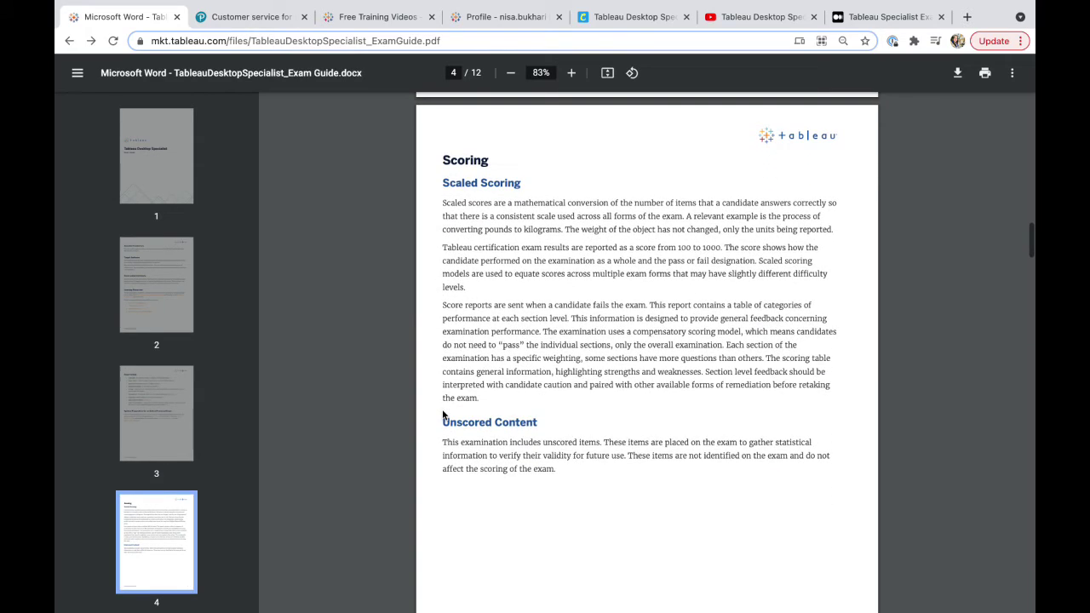
pyautogui.scroll(-12, 442, 415)
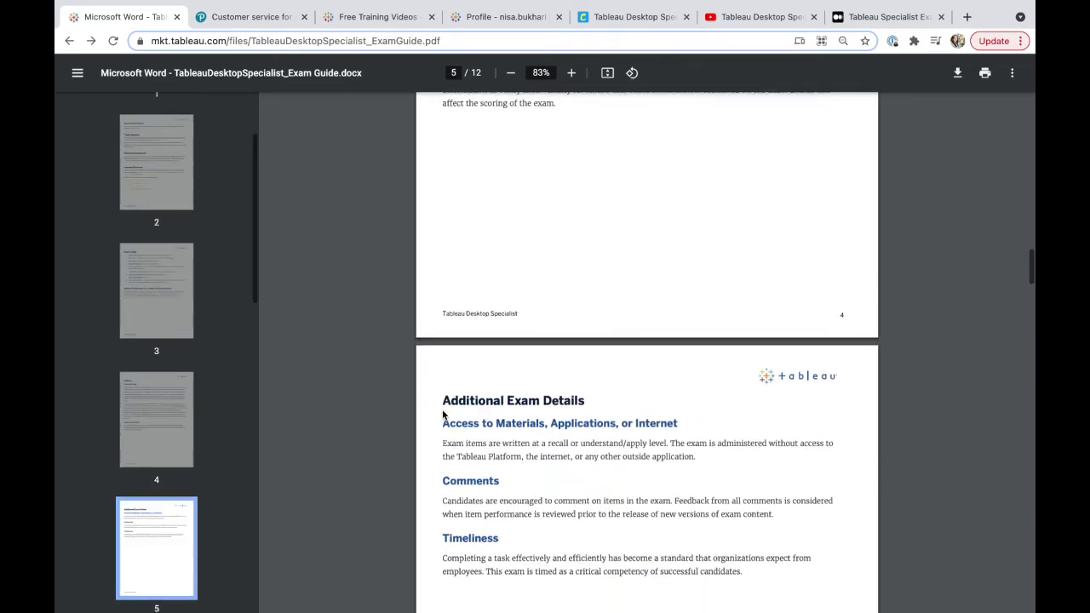
pyautogui.scroll(-5, 442, 415)
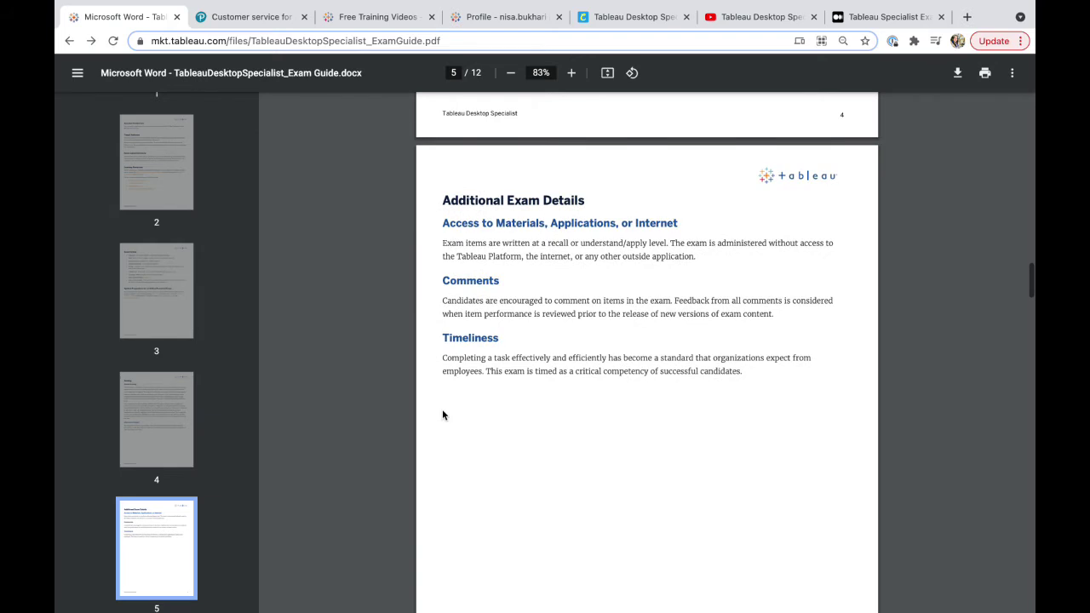
pyautogui.scroll(-6, 442, 415)
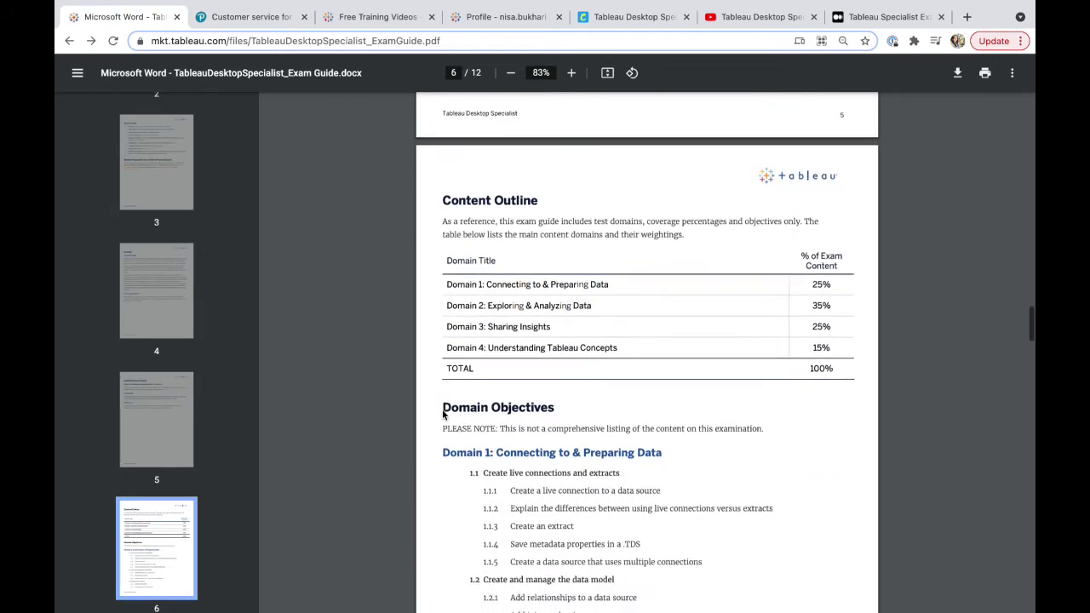
pyautogui.scroll(-1, 442, 414)
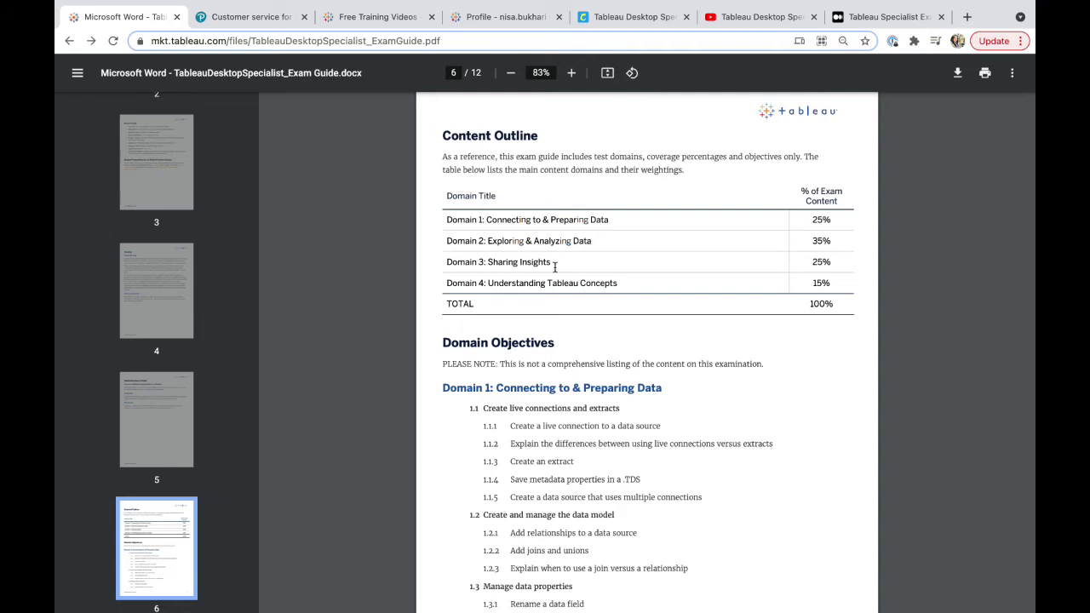
pyautogui.moveTo(488, 284); pyautogui.dragTo(631, 283)
pyautogui.scroll(-1, 533, 408)
pyautogui.scroll(-2, 533, 409)
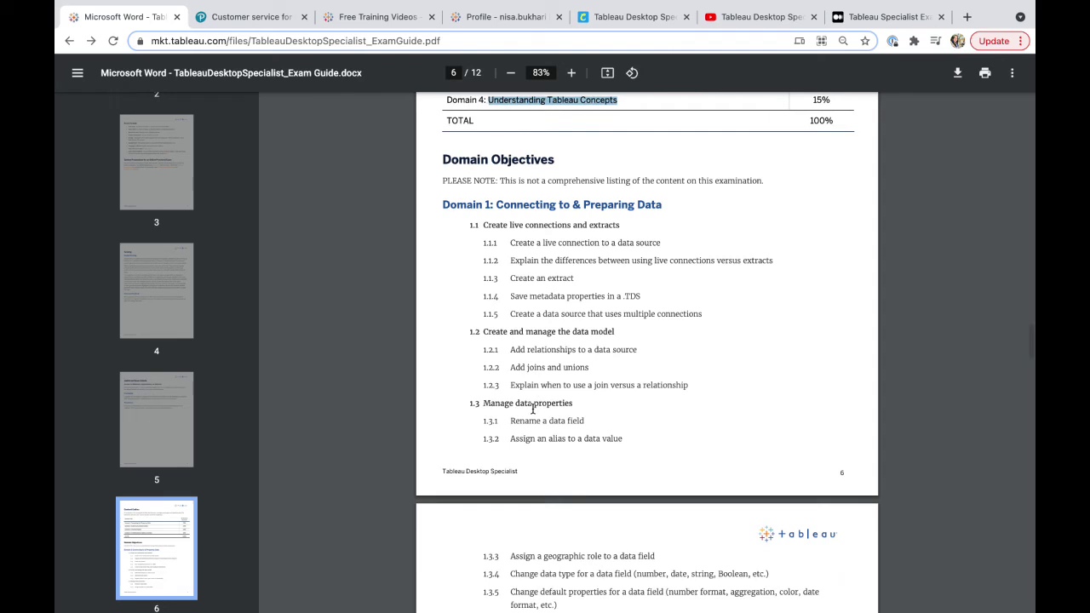
pyautogui.click(576, 260)
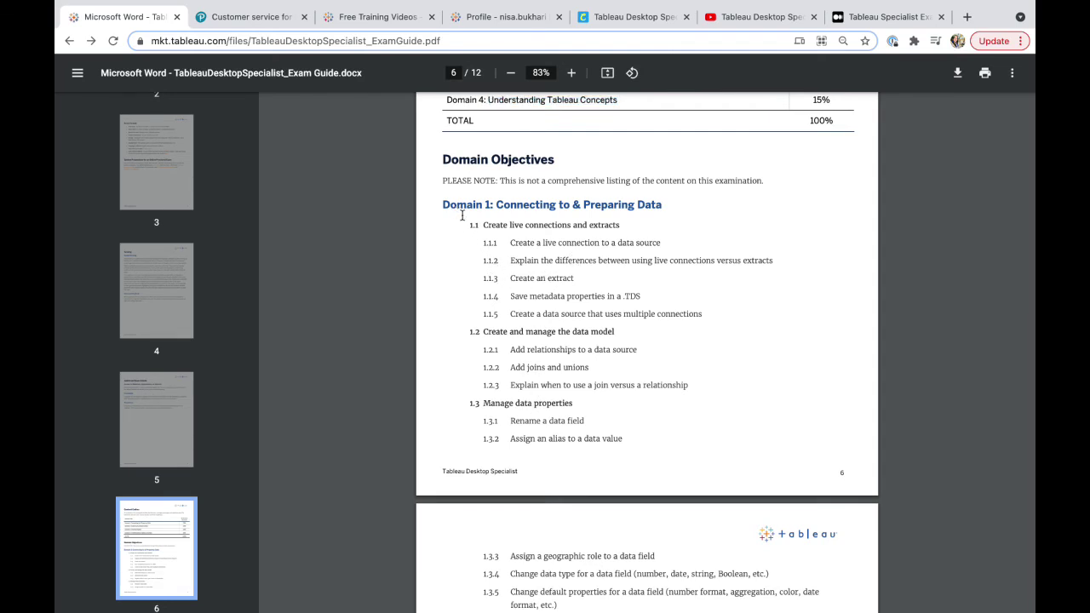
pyautogui.scroll(-1, 505, 410)
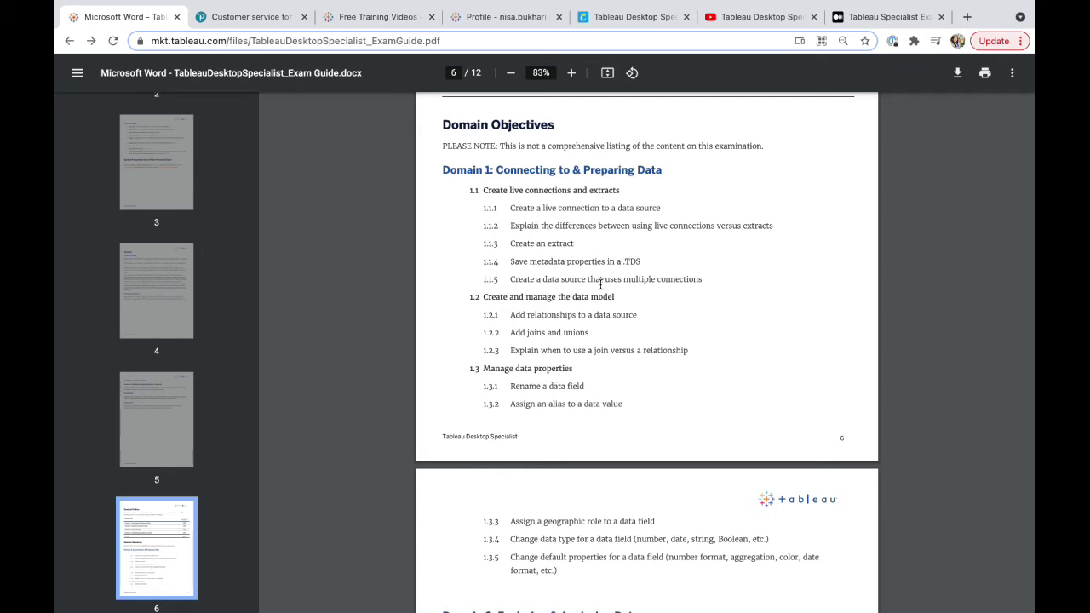
# - Open the Medium Tableau Specialist Exam Notes Part 1 article and read through its opening sections
pyautogui.click(394, 17)
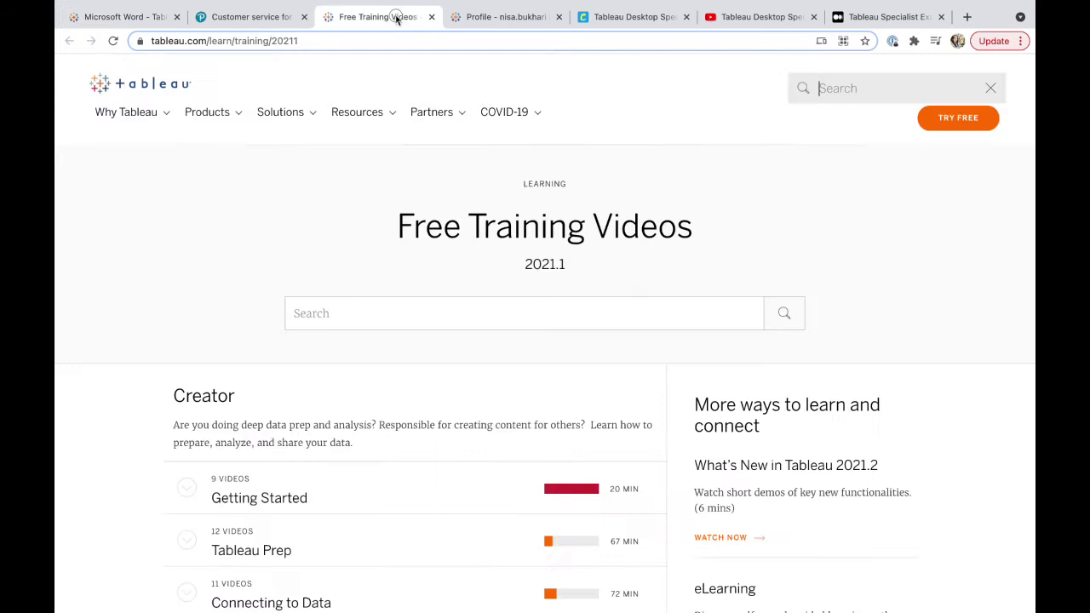
pyautogui.scroll(-5, 443, 357)
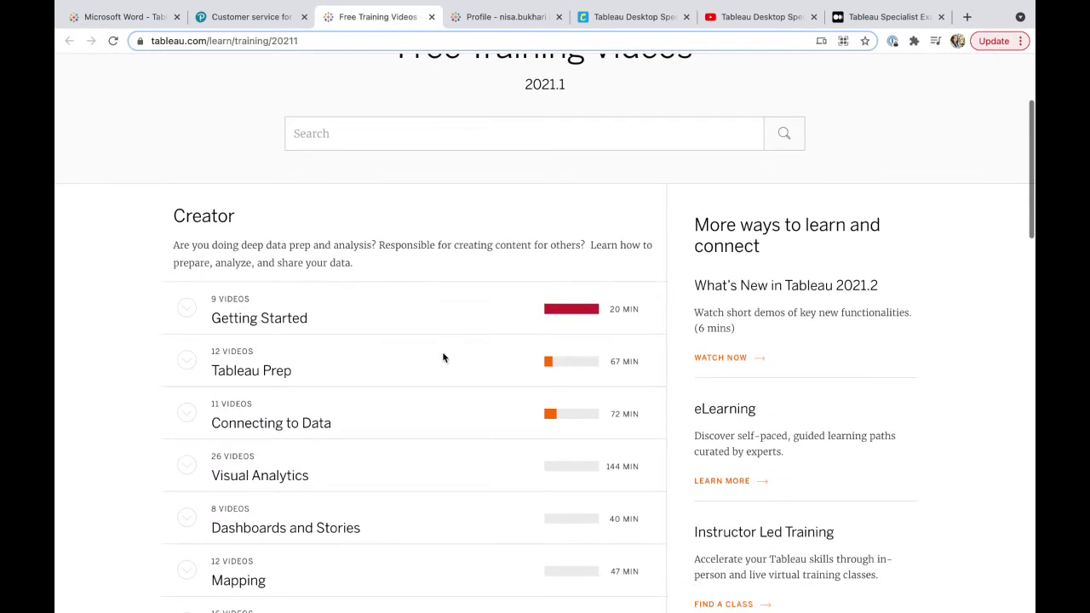
pyautogui.click(882, 17)
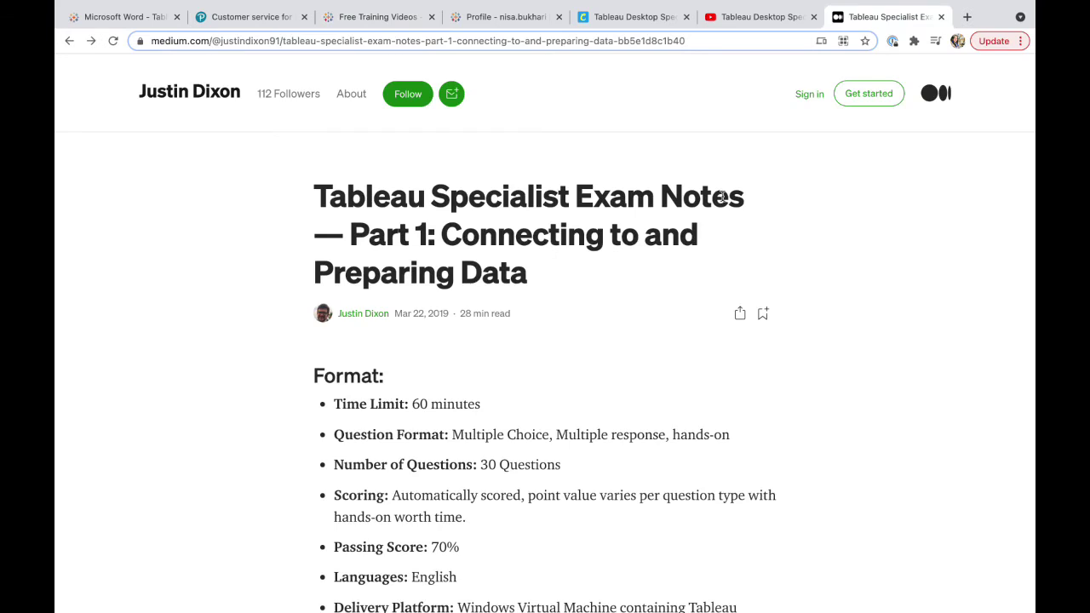
pyautogui.scroll(-2, 658, 328)
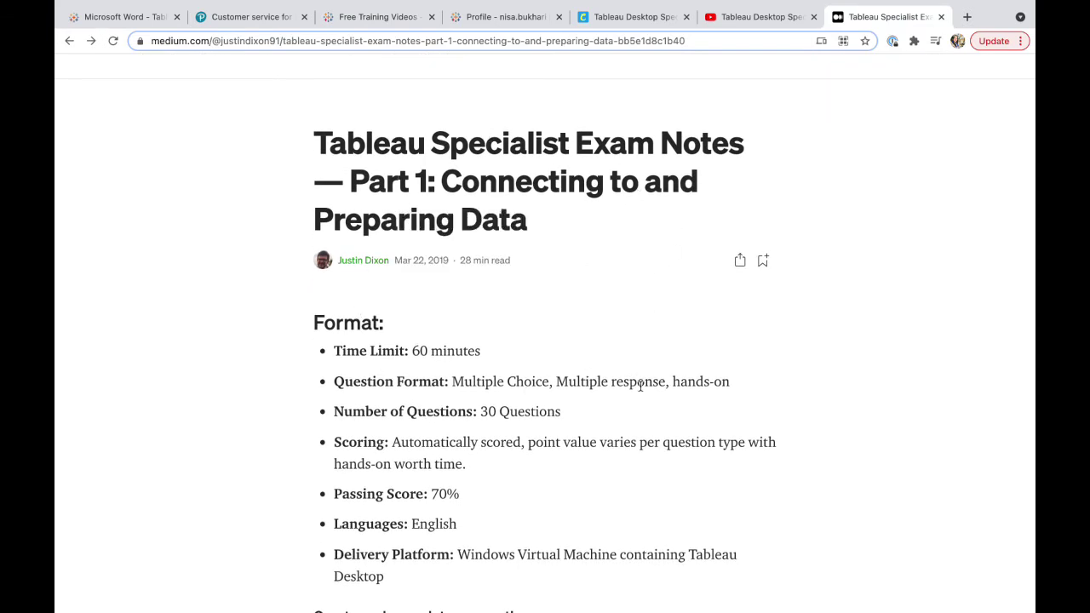
pyautogui.moveTo(381, 252)
pyautogui.scroll(2, 426, 221)
pyautogui.scroll(-2, 435, 220)
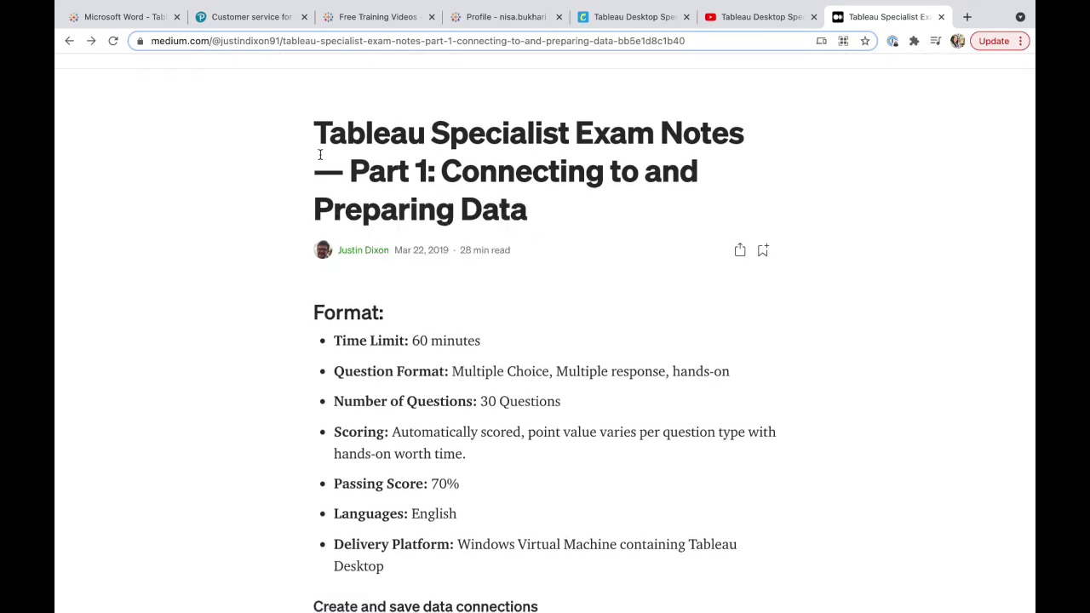
pyautogui.moveTo(324, 129); pyautogui.dragTo(528, 236)
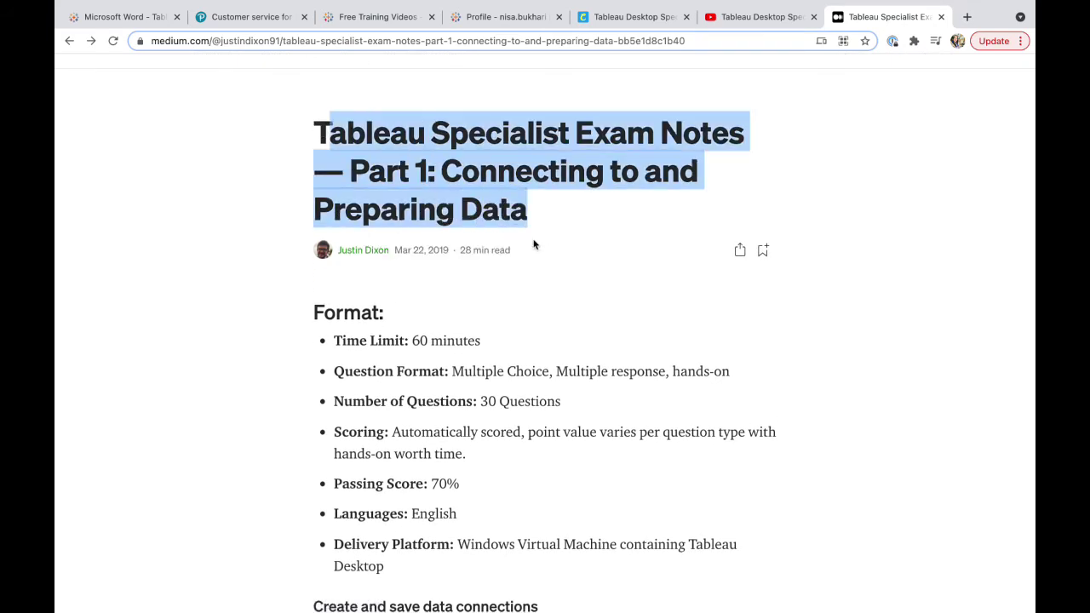
pyautogui.scroll(-1, 503, 320)
pyautogui.scroll(-3, 503, 320)
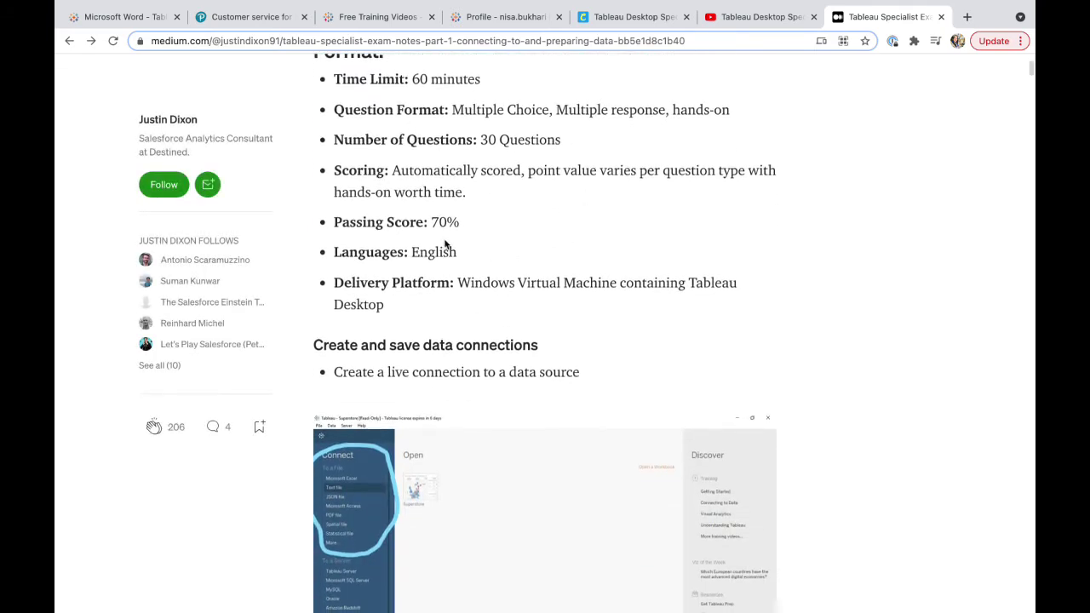
pyautogui.scroll(-3, 509, 268)
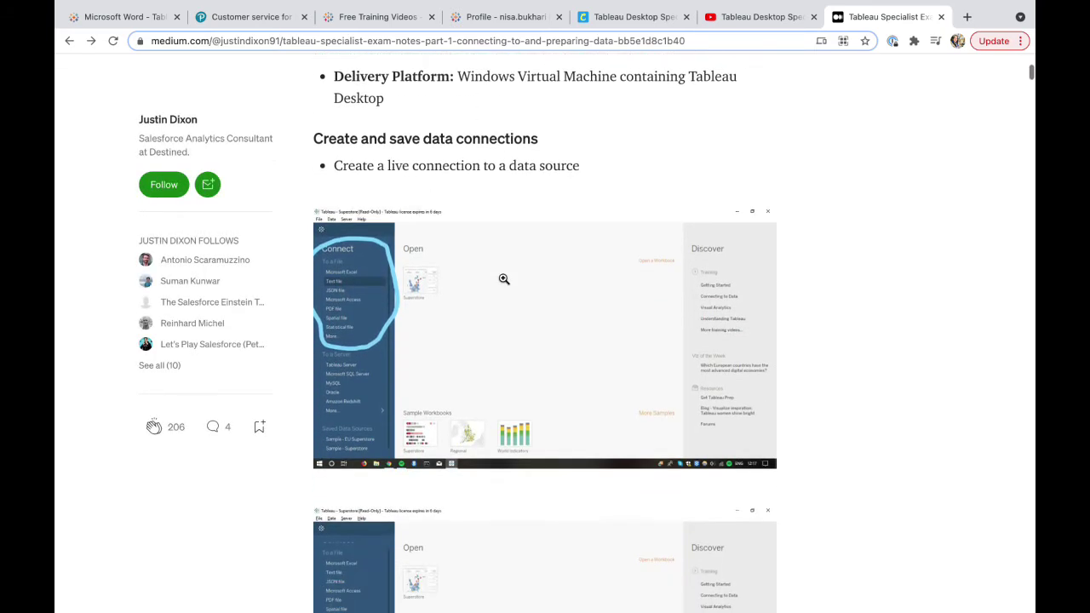
pyautogui.scroll(-1, 451, 374)
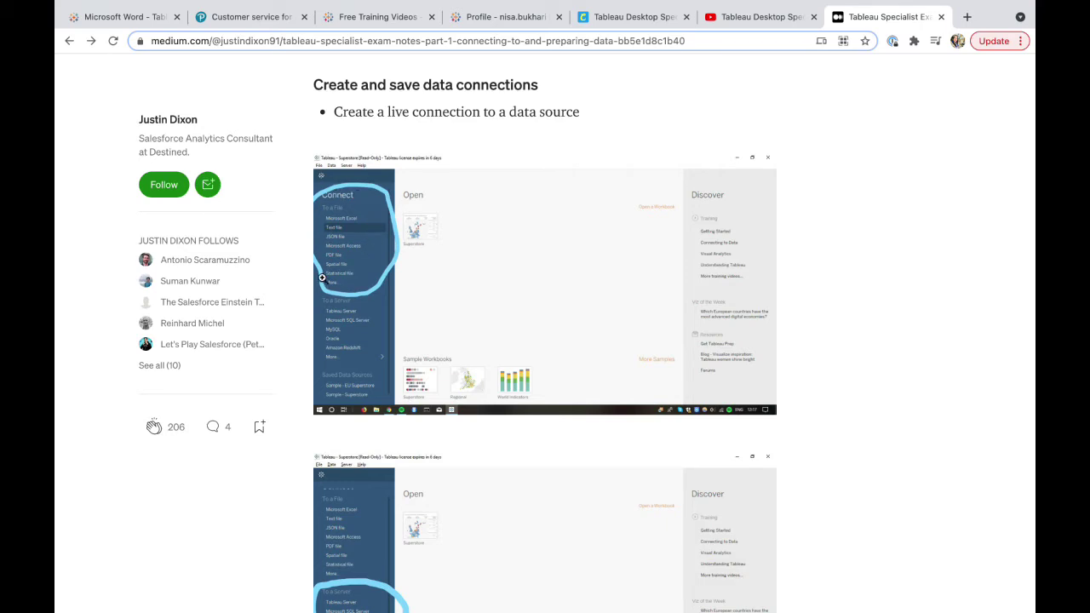
pyautogui.scroll(-5, 372, 304)
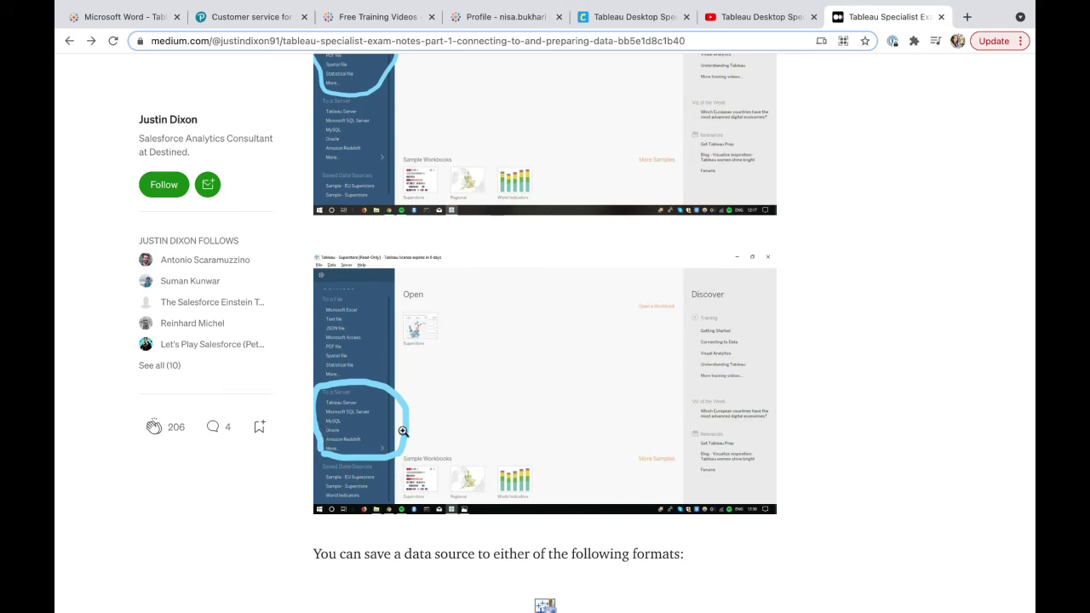
pyautogui.scroll(-9, 434, 453)
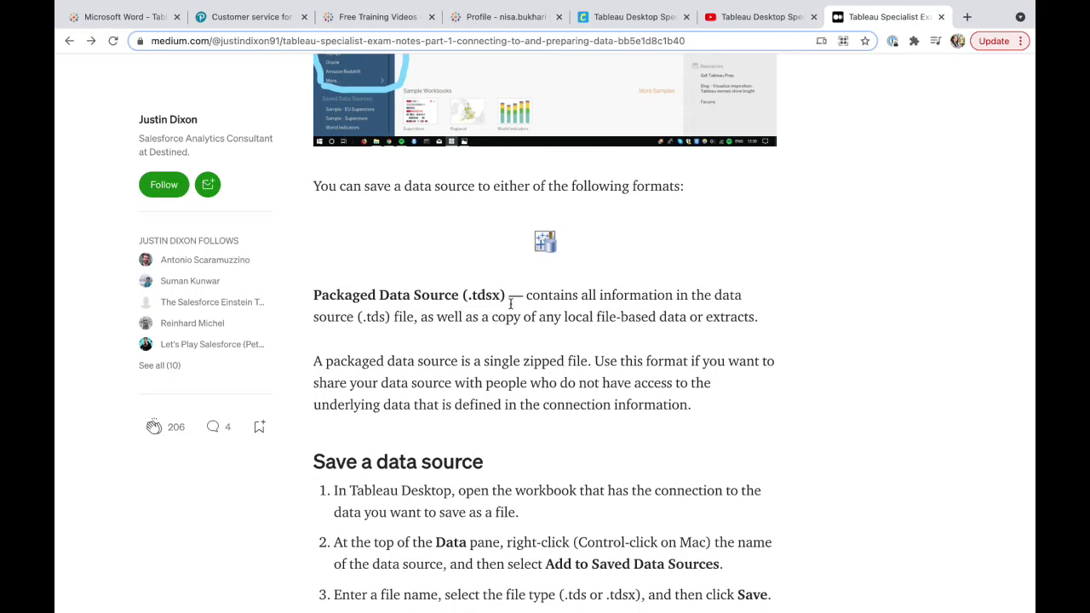
# - Highlight the .tdsx and tds terms and the live connections heading, then exit full screen
pyautogui.moveTo(510, 294); pyautogui.dragTo(472, 295)
pyautogui.scroll(-1, 442, 366)
pyautogui.doubleClick(378, 311)
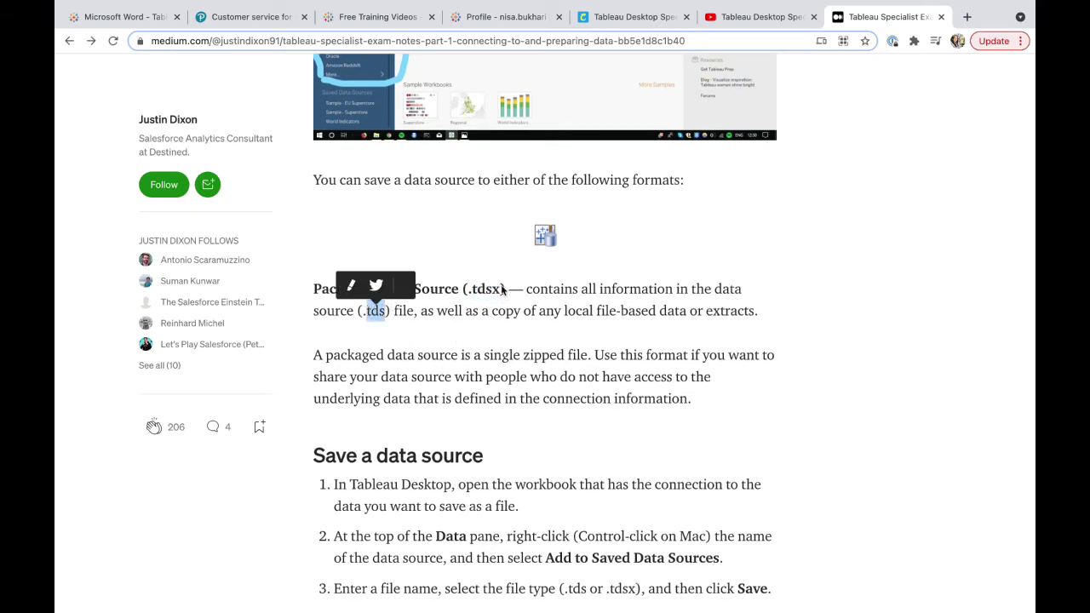
pyautogui.scroll(-3, 432, 350)
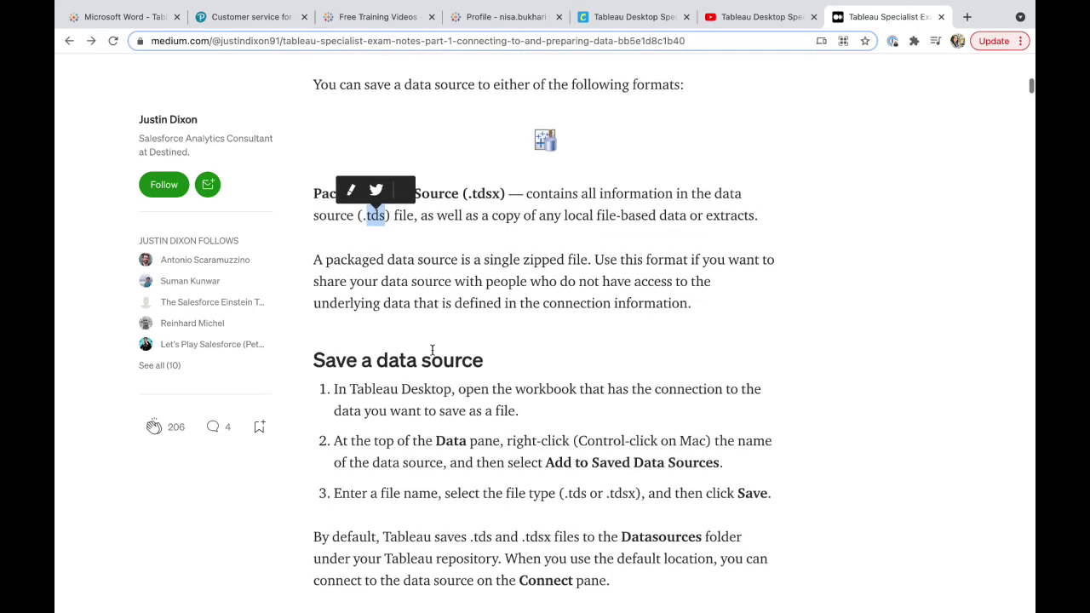
pyautogui.scroll(-6, 432, 350)
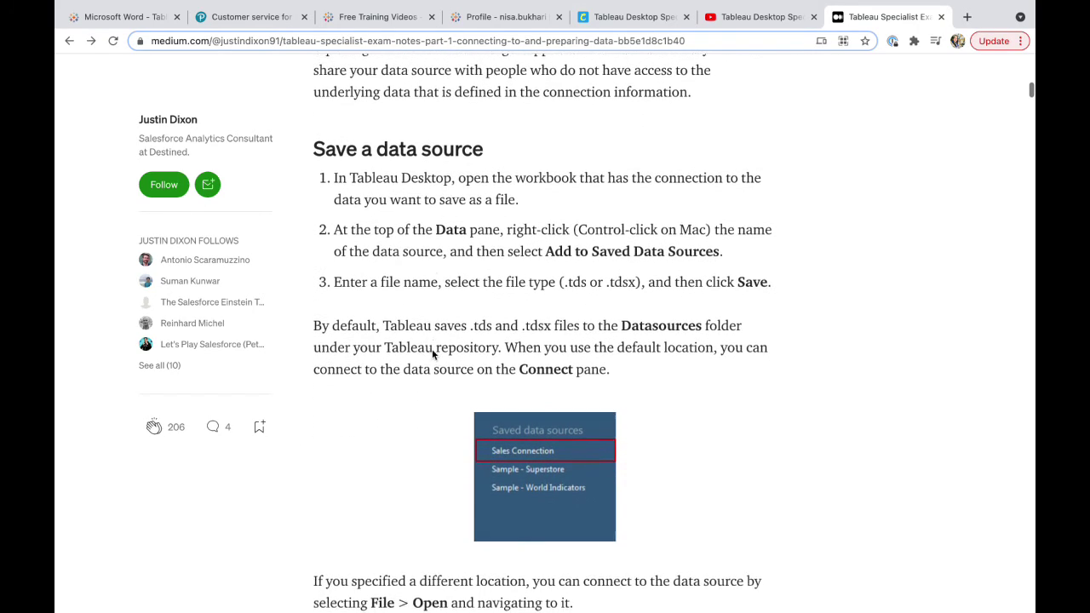
pyautogui.scroll(-6, 431, 354)
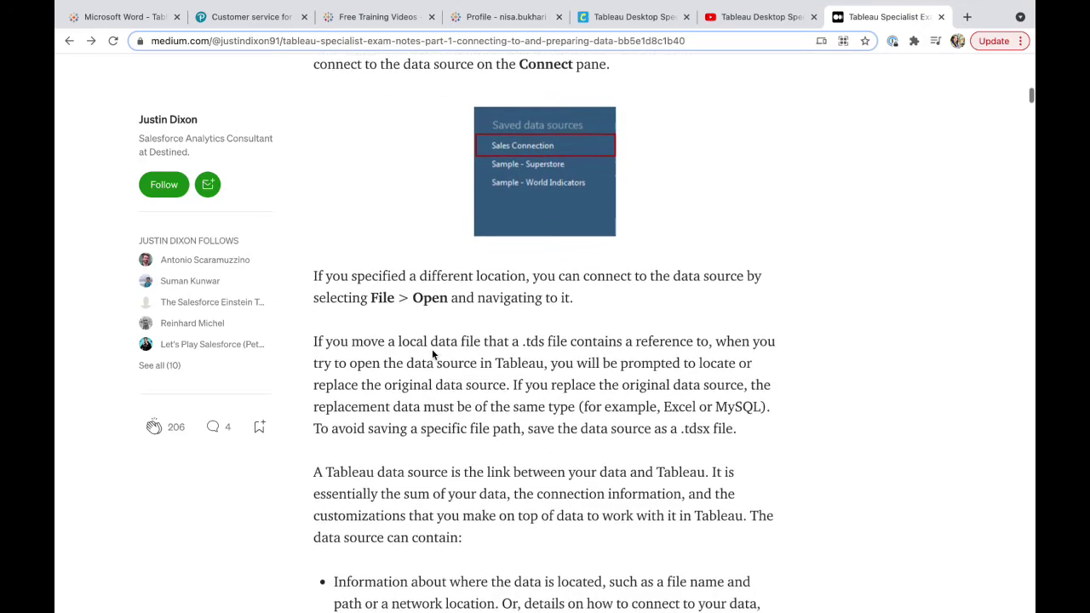
pyautogui.scroll(-9, 432, 353)
pyautogui.scroll(-7, 431, 350)
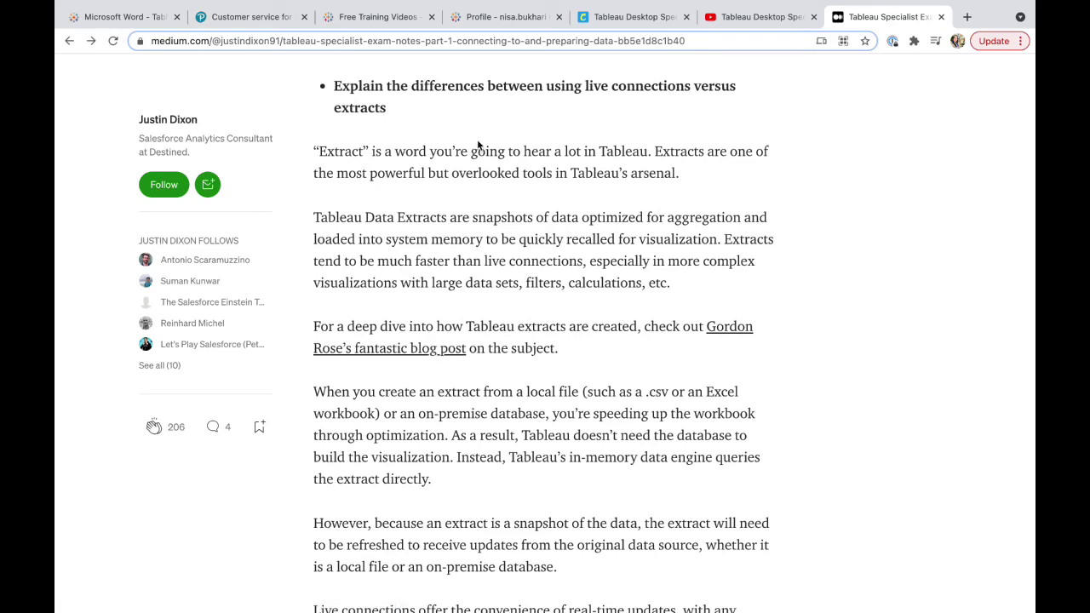
pyautogui.moveTo(585, 78); pyautogui.dragTo(689, 83)
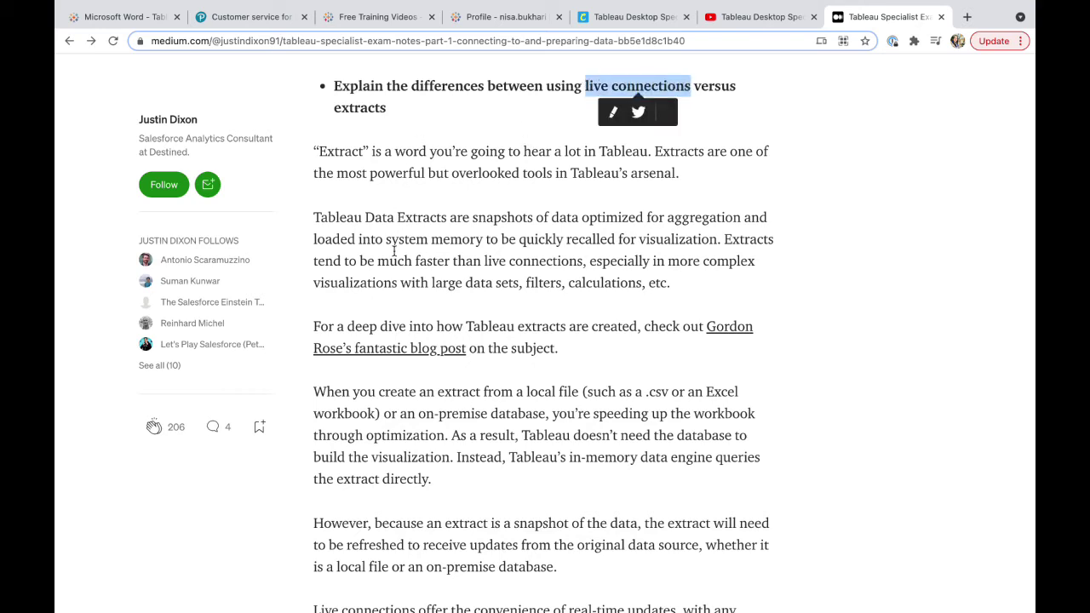
pyautogui.scroll(-1, 390, 264)
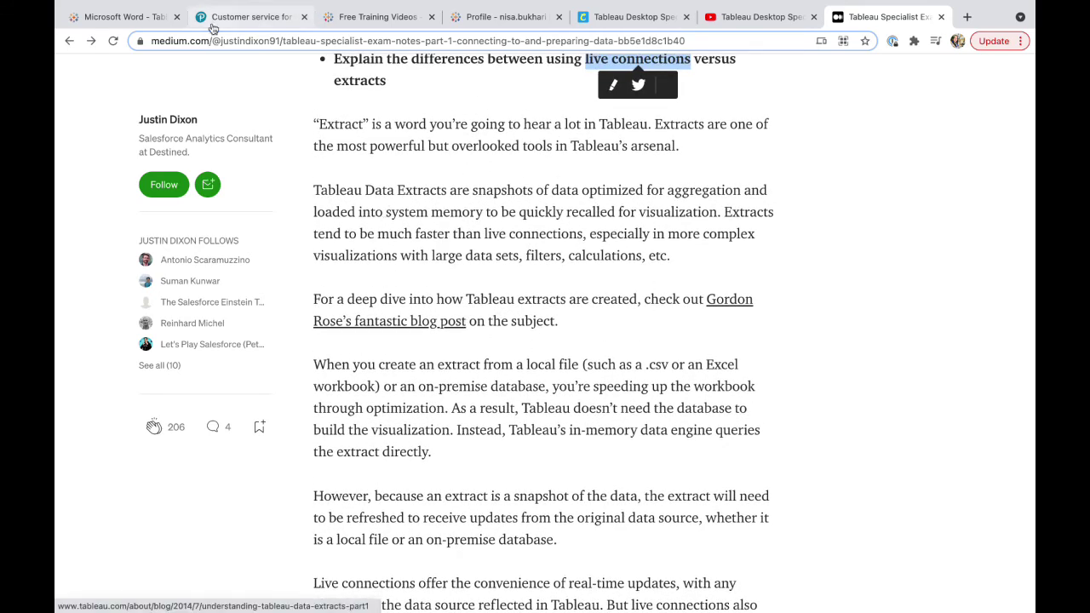
pyautogui.click(101, 26)
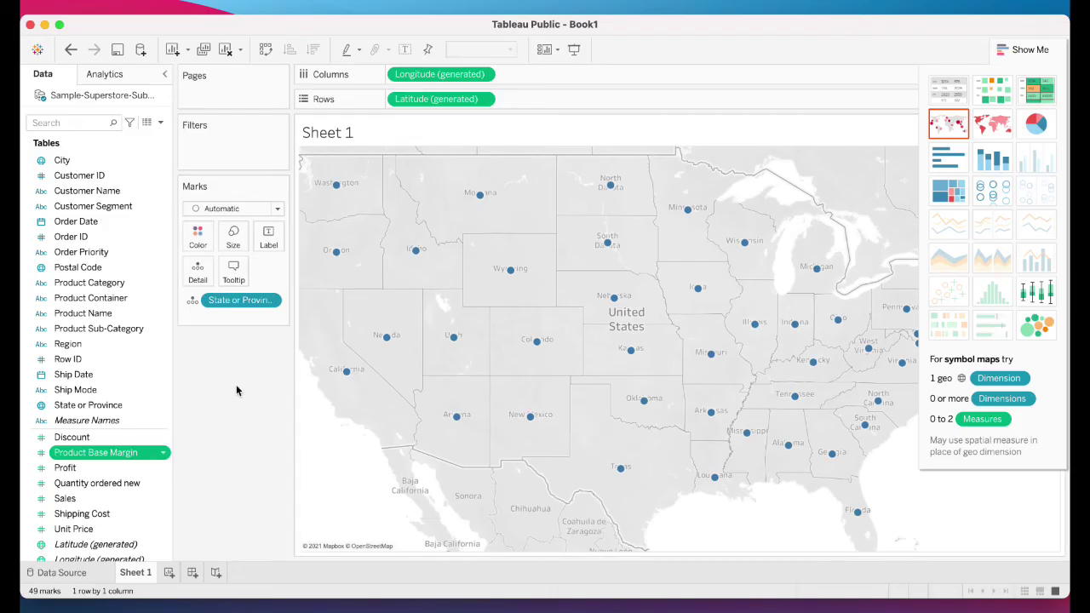
# - Review the Superstore Orders data source page, then minimize the Tableau Public window
pyautogui.keyDown('super'); pyautogui.click(96, 529); pyautogui.keyUp('super')
pyautogui.click(63, 572)
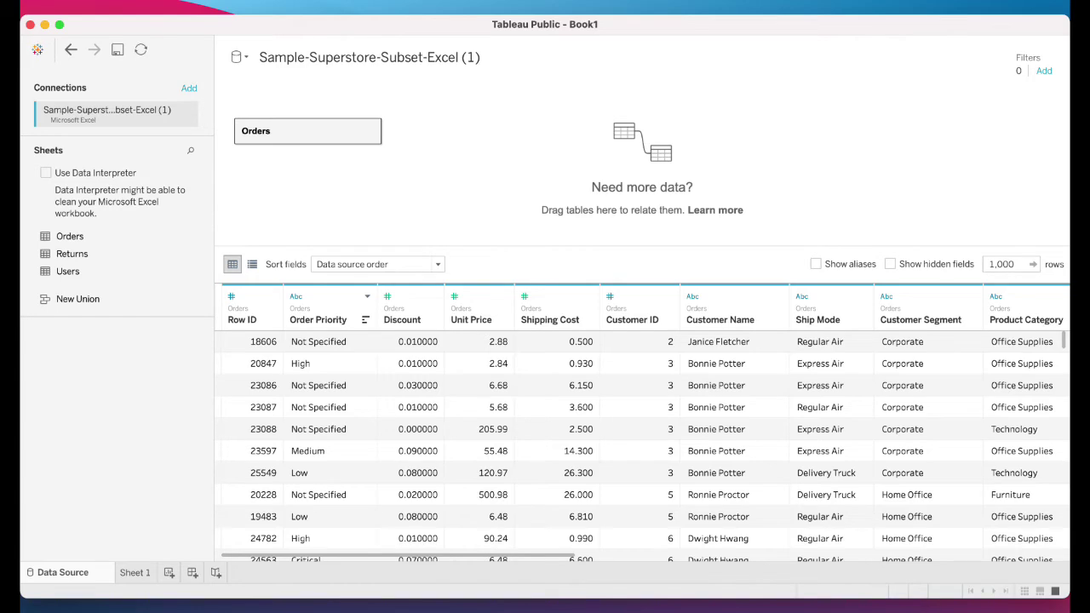
pyautogui.click(58, 24)
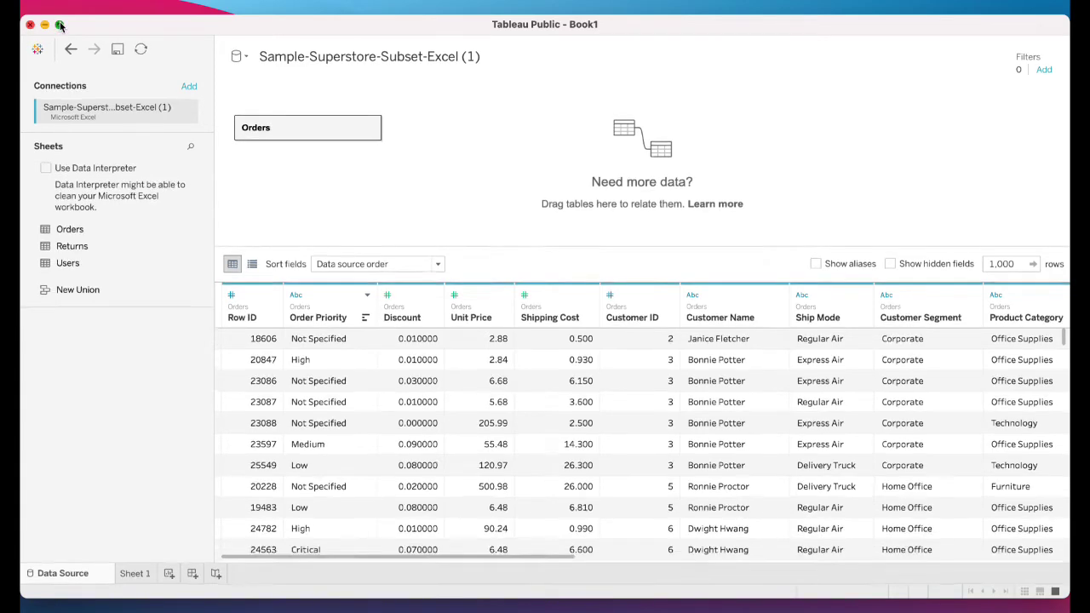
pyautogui.click(83, 33)
pyautogui.click(77, 27)
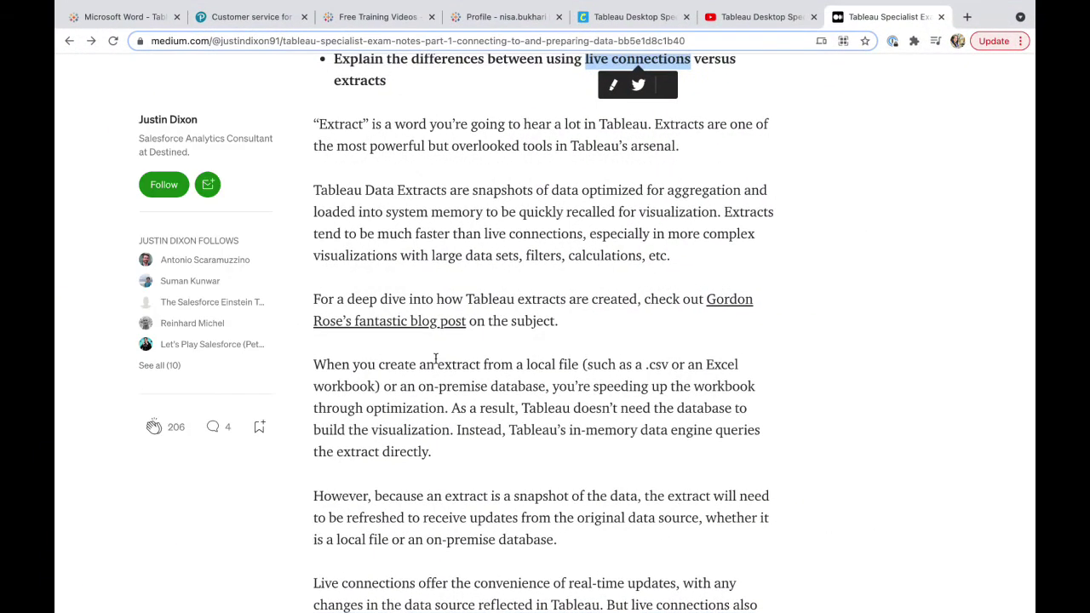
# - Read past the Medium article's Extract Data screenshots, then switch to the exam guide PDF
pyautogui.scroll(-5, 436, 358)
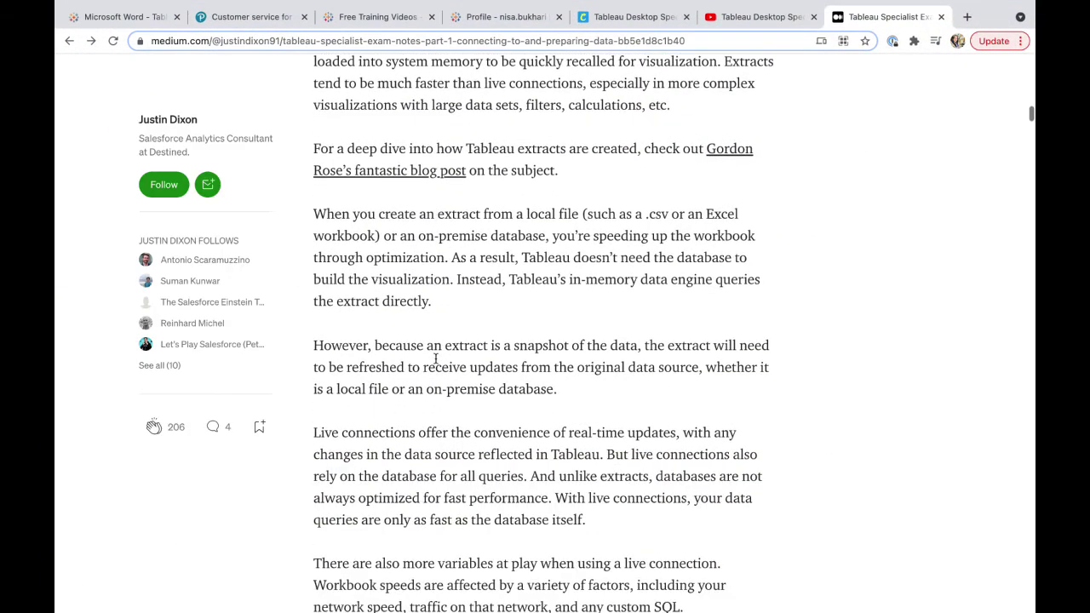
pyautogui.scroll(-7, 436, 357)
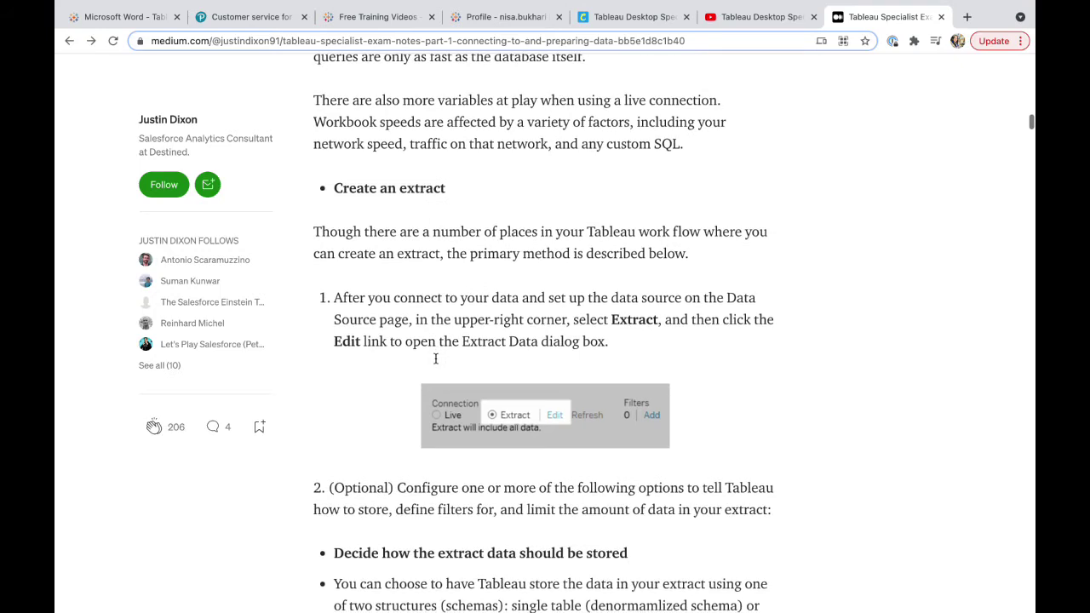
pyautogui.scroll(-3, 435, 359)
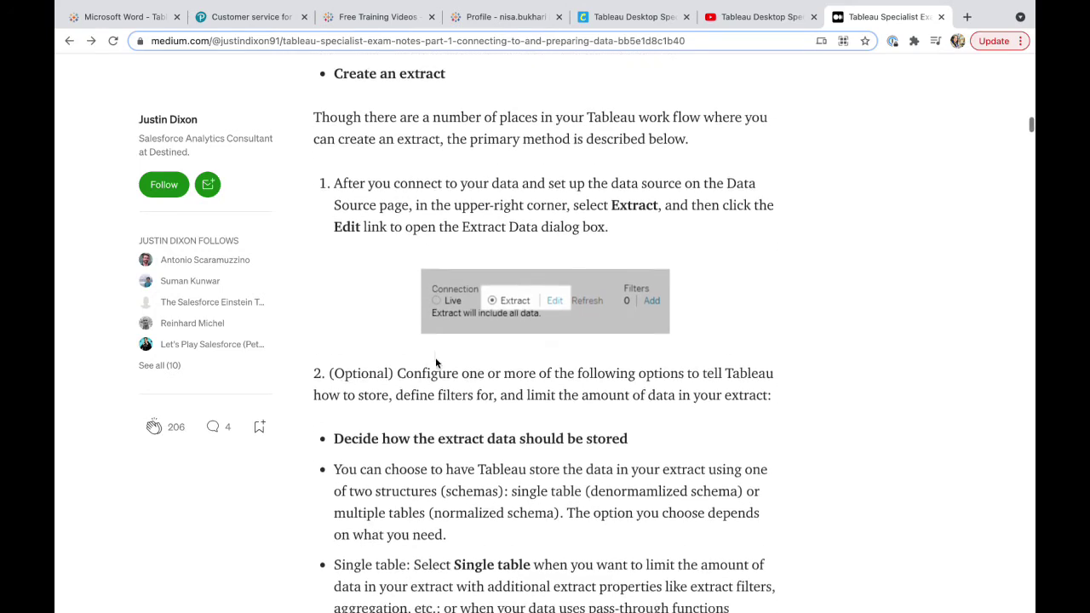
pyautogui.scroll(-9, 435, 362)
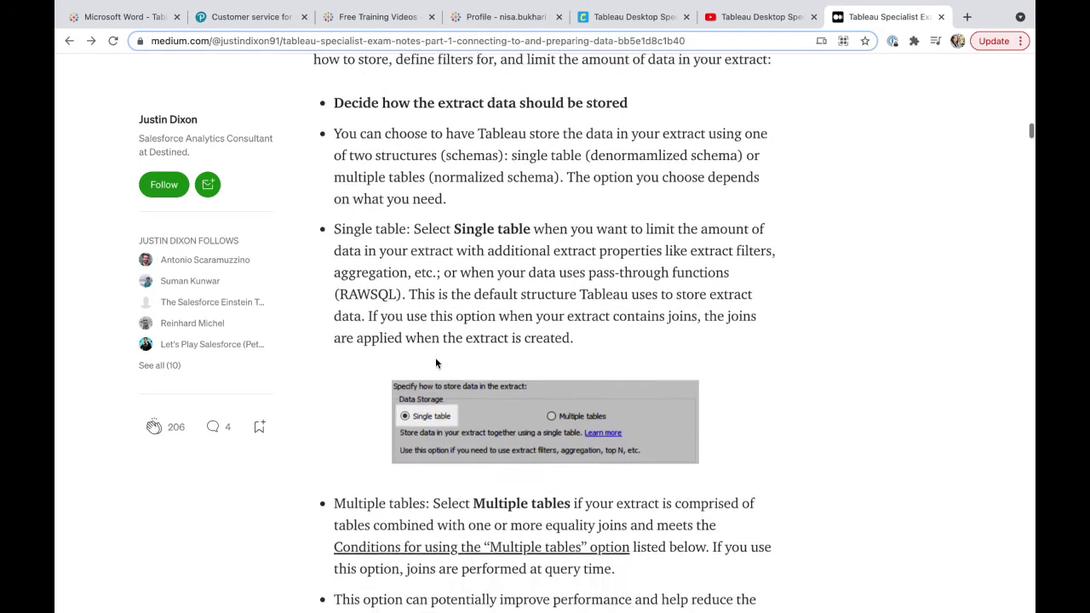
pyautogui.scroll(-8, 435, 362)
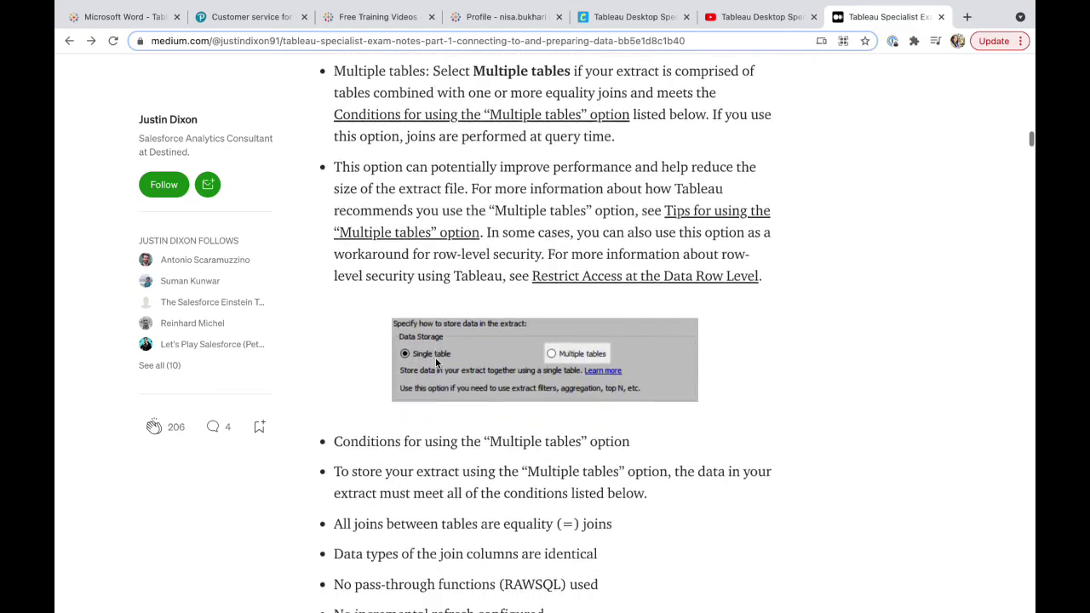
pyautogui.scroll(-7, 436, 359)
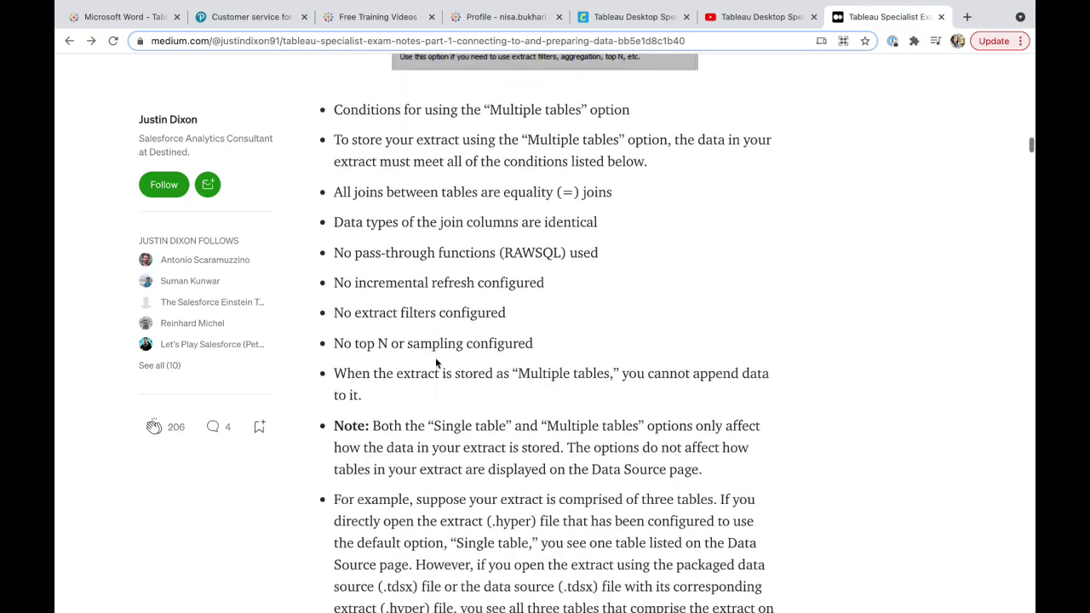
pyautogui.scroll(-11, 435, 362)
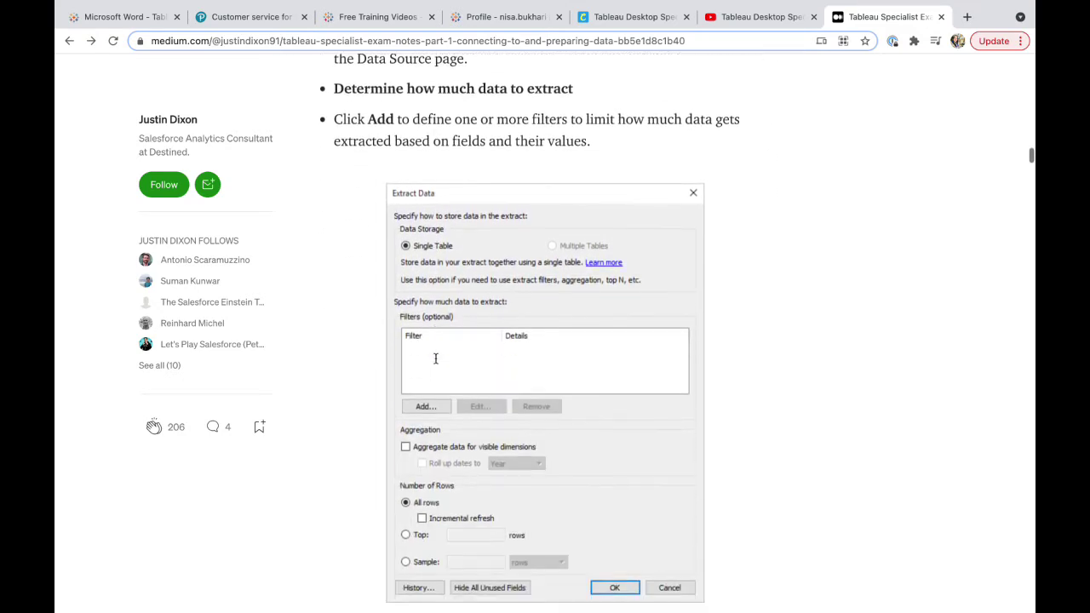
pyautogui.scroll(-20, 435, 359)
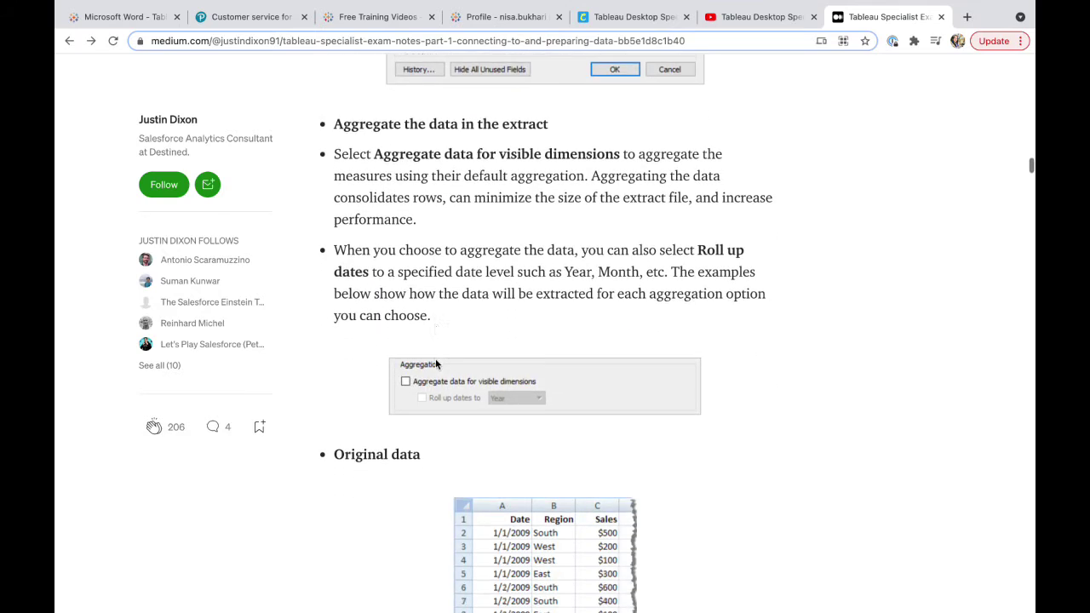
pyautogui.scroll(-1, 435, 364)
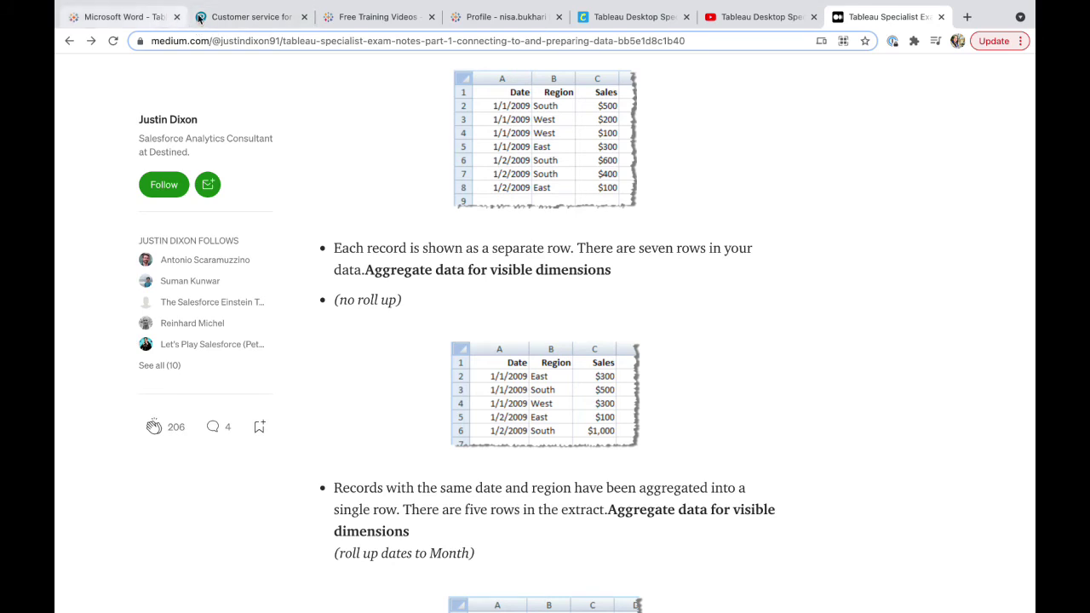
pyautogui.click(149, 17)
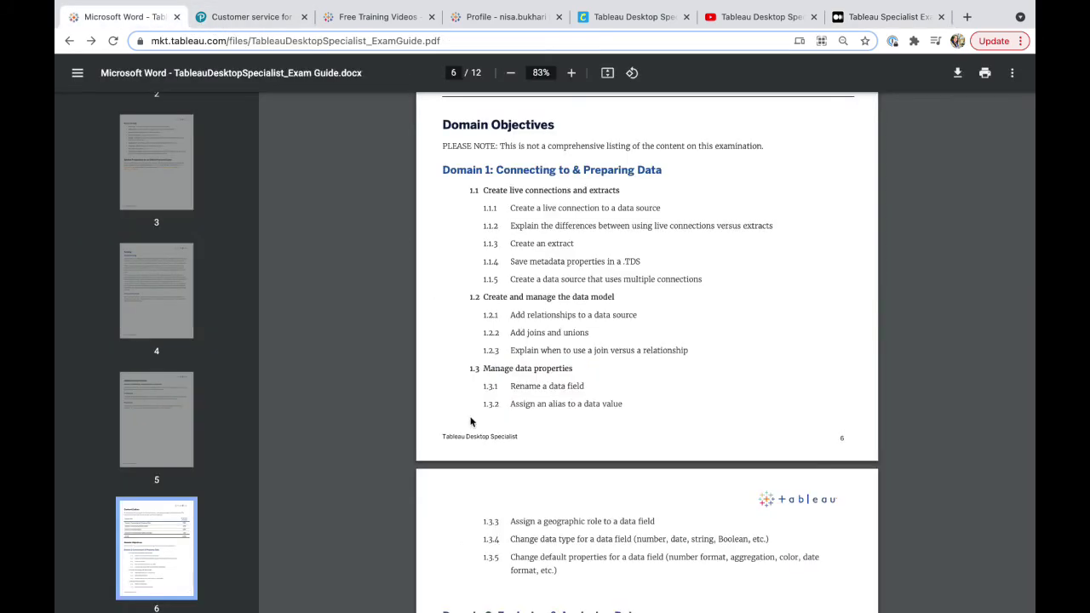
# - Read the exam guide's Domain 1 objectives onto page 7, then return to the codeusingjava quiz
pyautogui.scroll(-1, 470, 422)
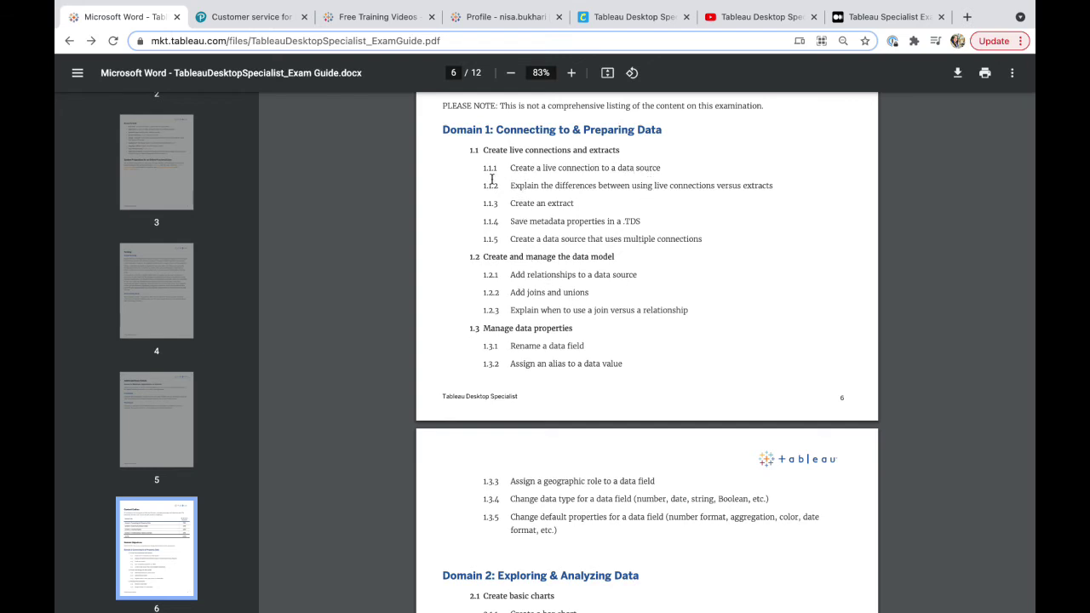
pyautogui.moveTo(480, 166); pyautogui.dragTo(555, 304)
pyautogui.click(588, 365)
pyautogui.scroll(-3, 599, 342)
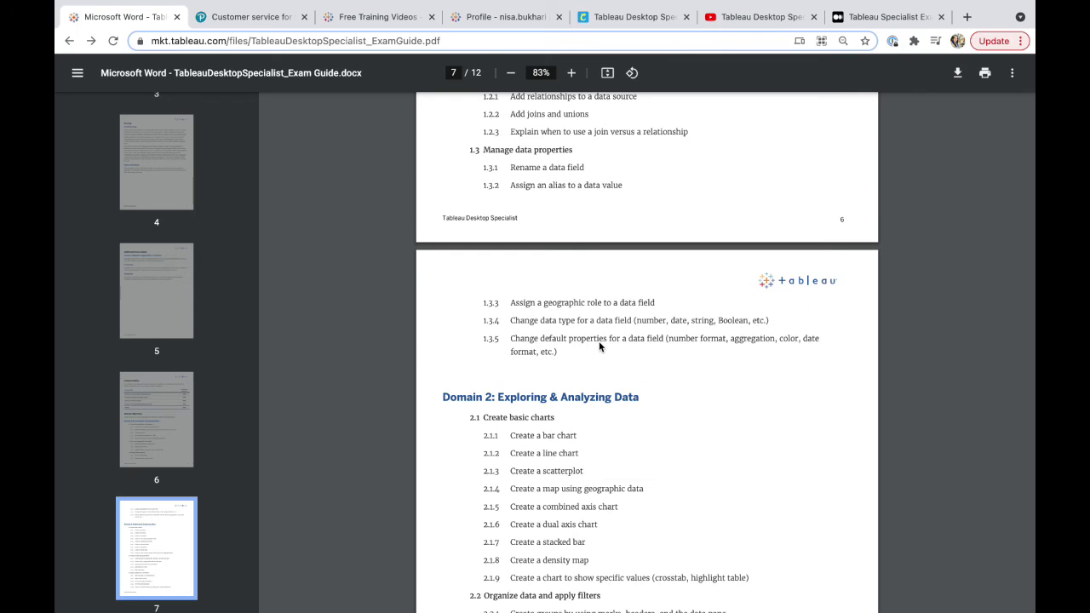
pyautogui.moveTo(654, 5)
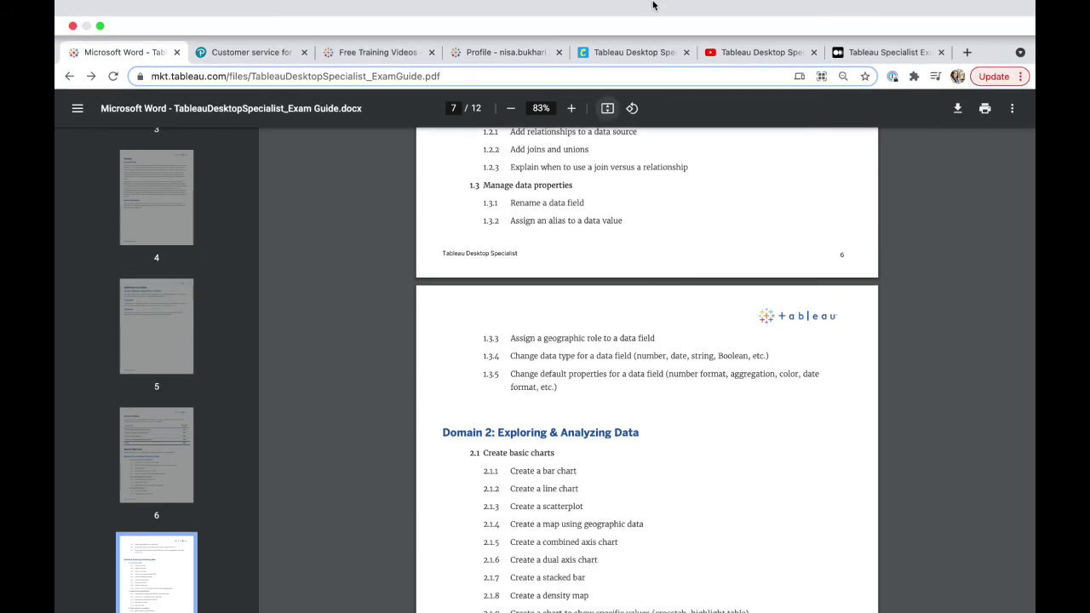
pyautogui.click(622, 58)
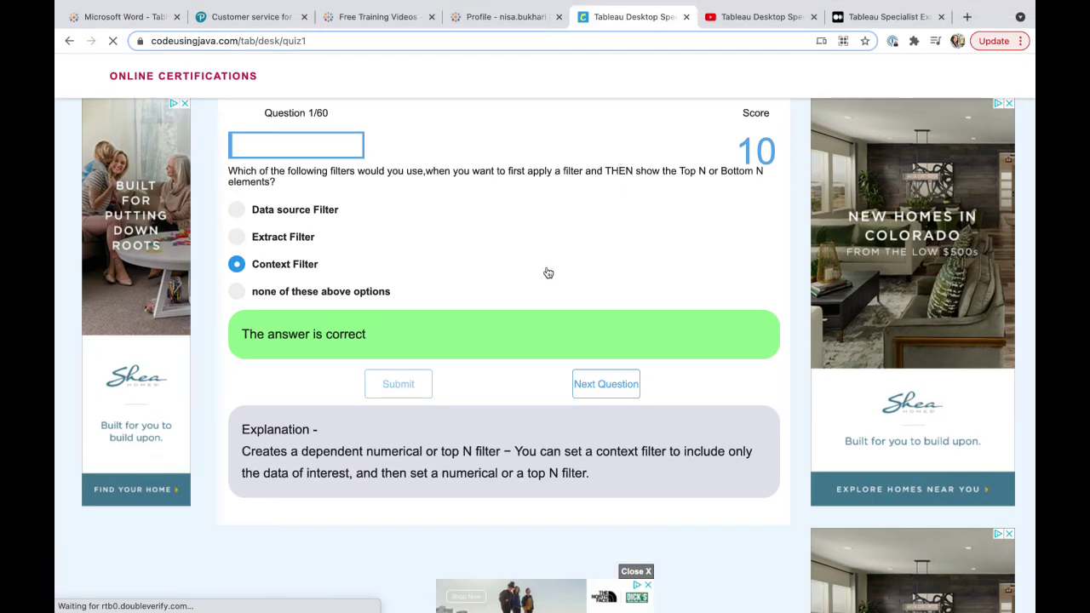
# - Advance to question 2 and highlight 'large datasets' in its wording
pyautogui.click(588, 388)
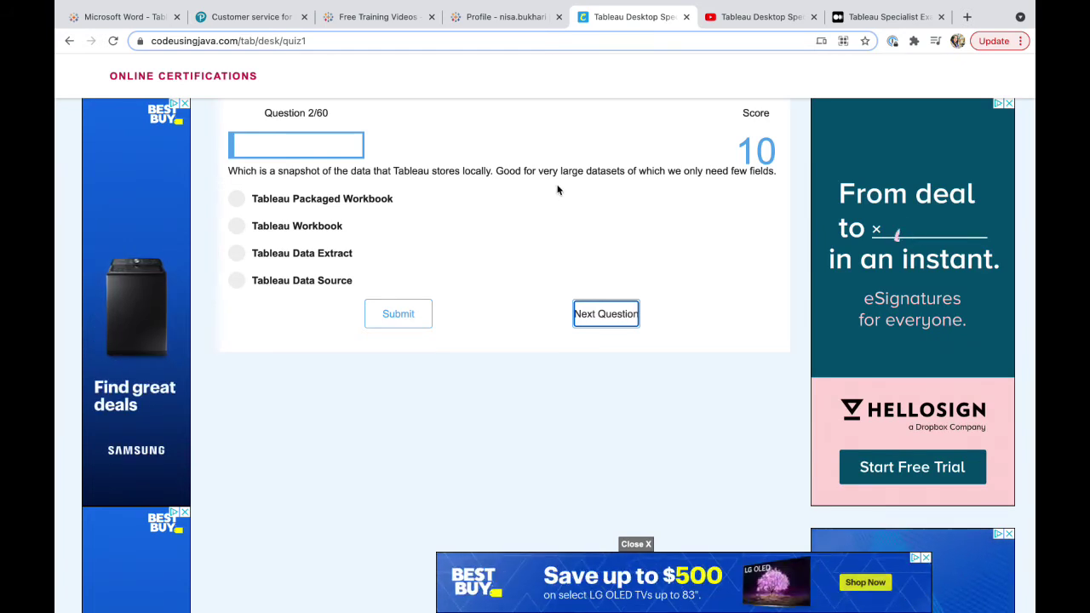
pyautogui.moveTo(560, 171); pyautogui.dragTo(622, 171)
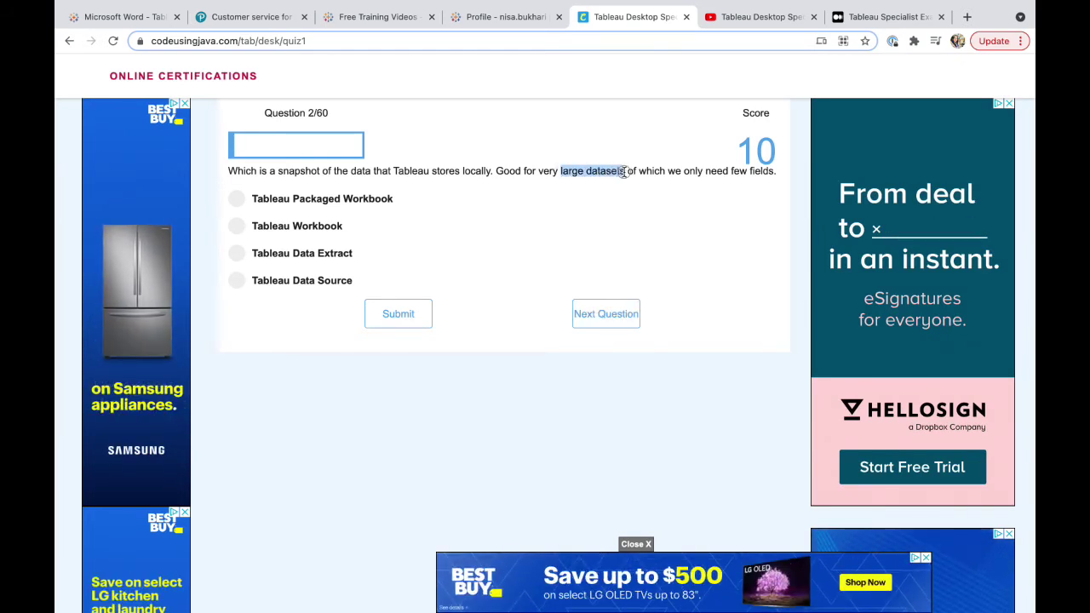
pyautogui.click(563, 171)
pyautogui.moveTo(561, 170); pyautogui.dragTo(623, 173)
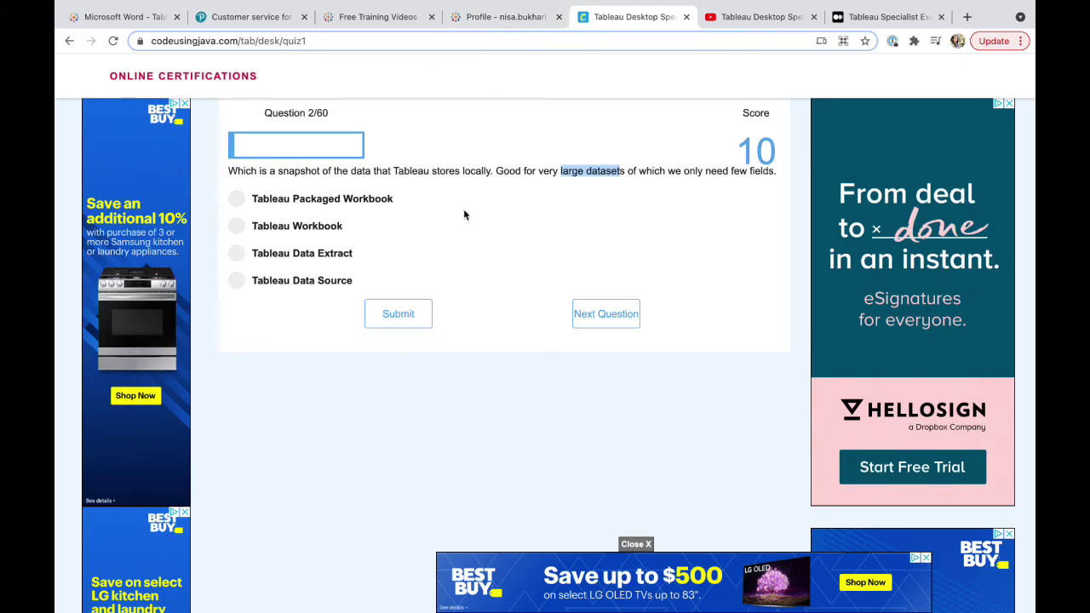
# - Answer Tableau Data Extract, submit for a score of 20, and continue to question 3
pyautogui.click(307, 258)
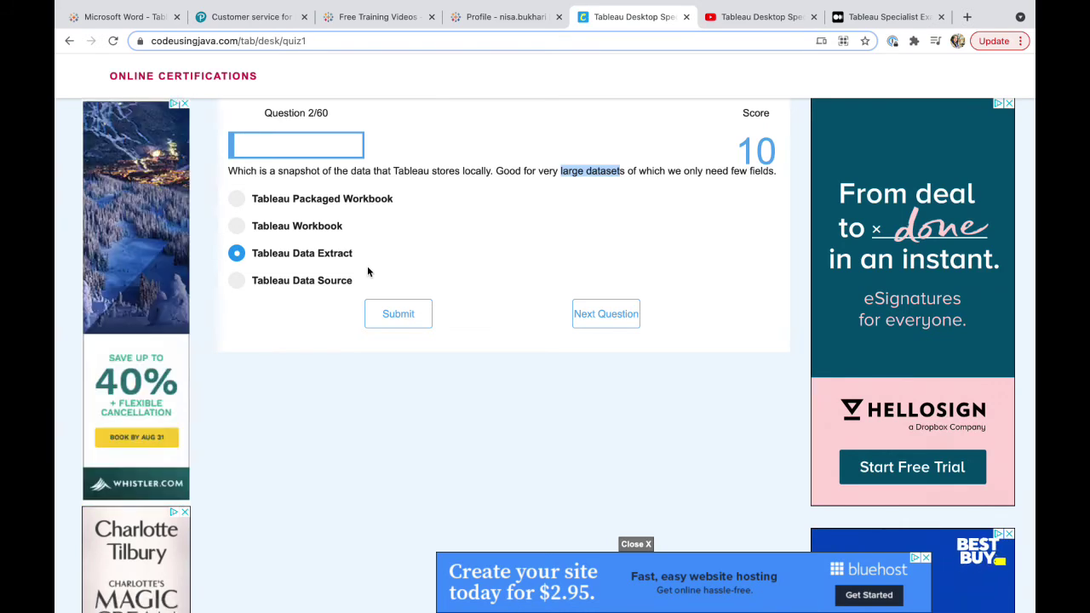
pyautogui.click(397, 314)
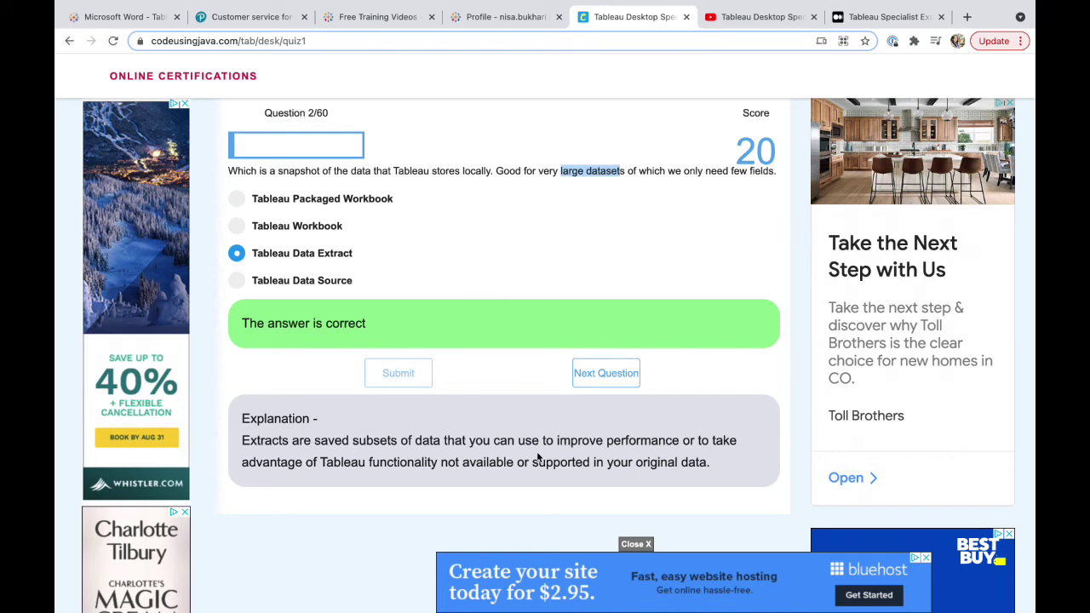
pyautogui.moveTo(559, 441); pyautogui.dragTo(683, 440)
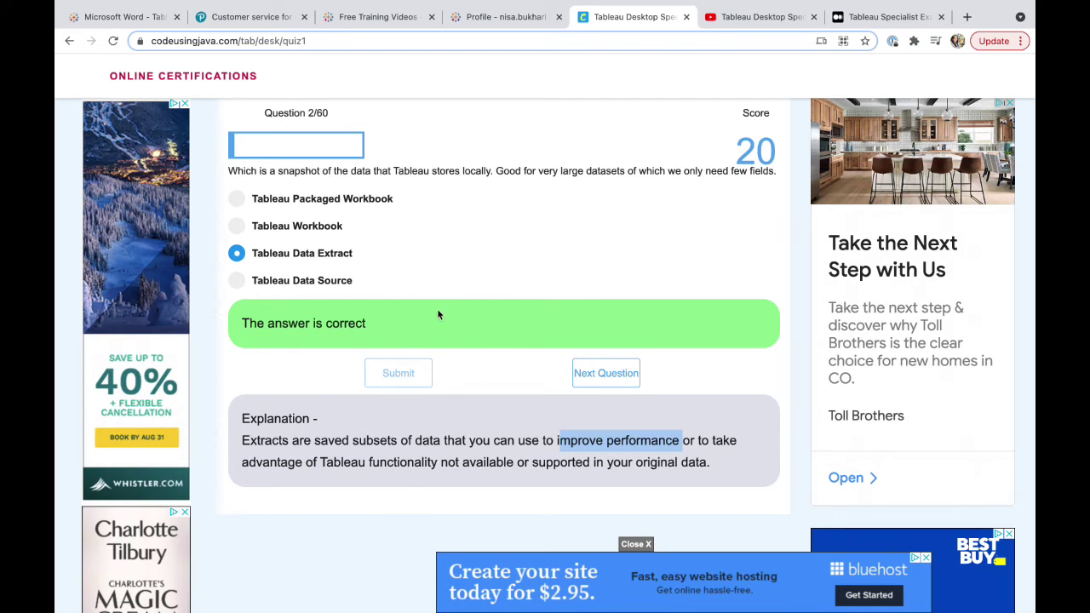
pyautogui.click(587, 372)
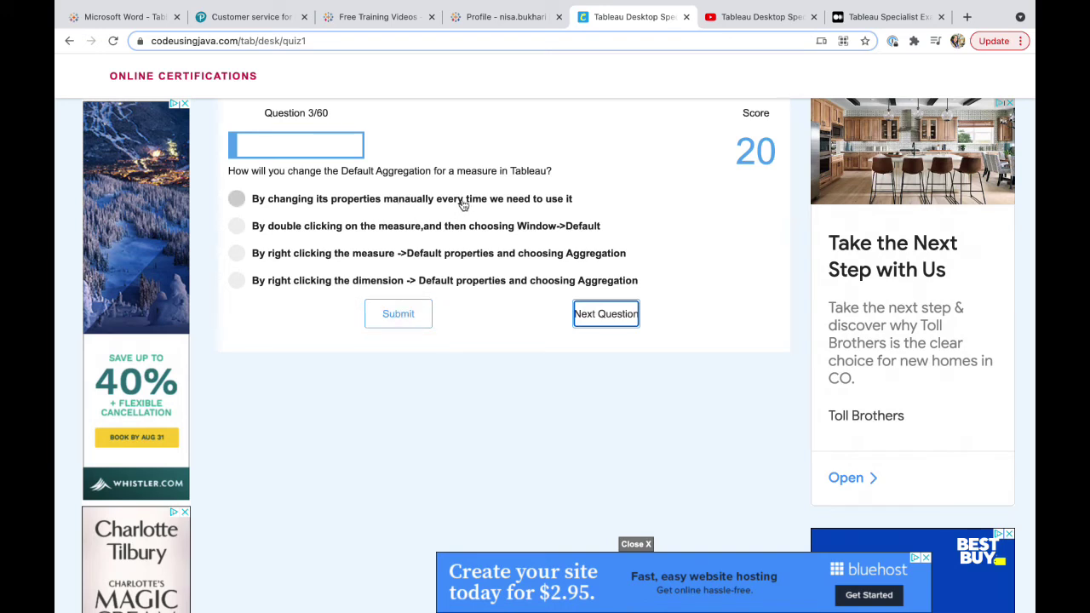
# - Highlight 'measure' in question 3, then switch to the Tableau Desktop Specialist Training video
pyautogui.moveTo(456, 170); pyautogui.dragTo(500, 170)
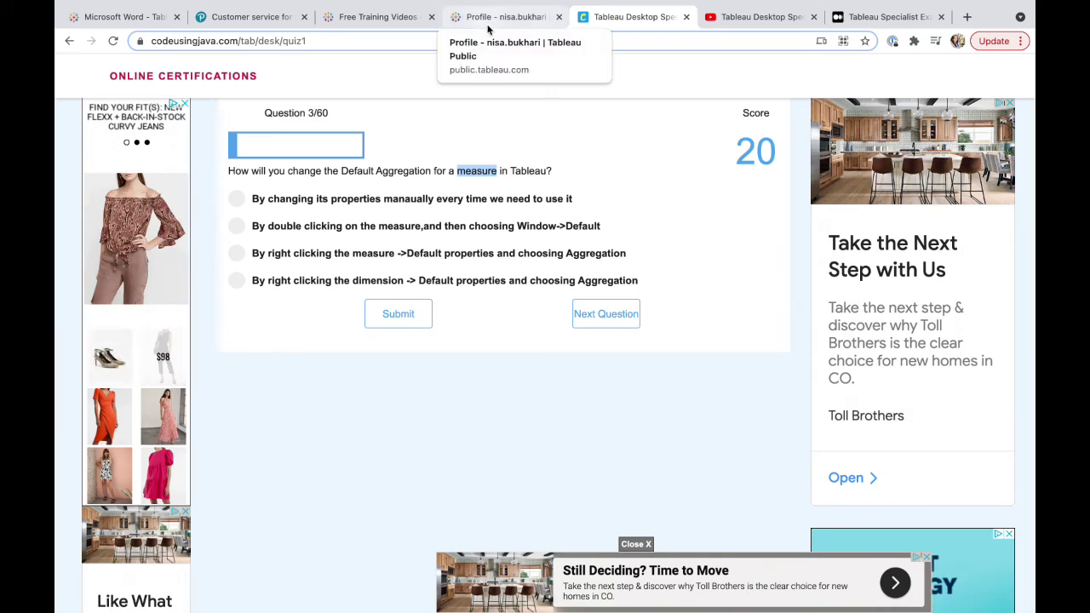
pyautogui.click(741, 24)
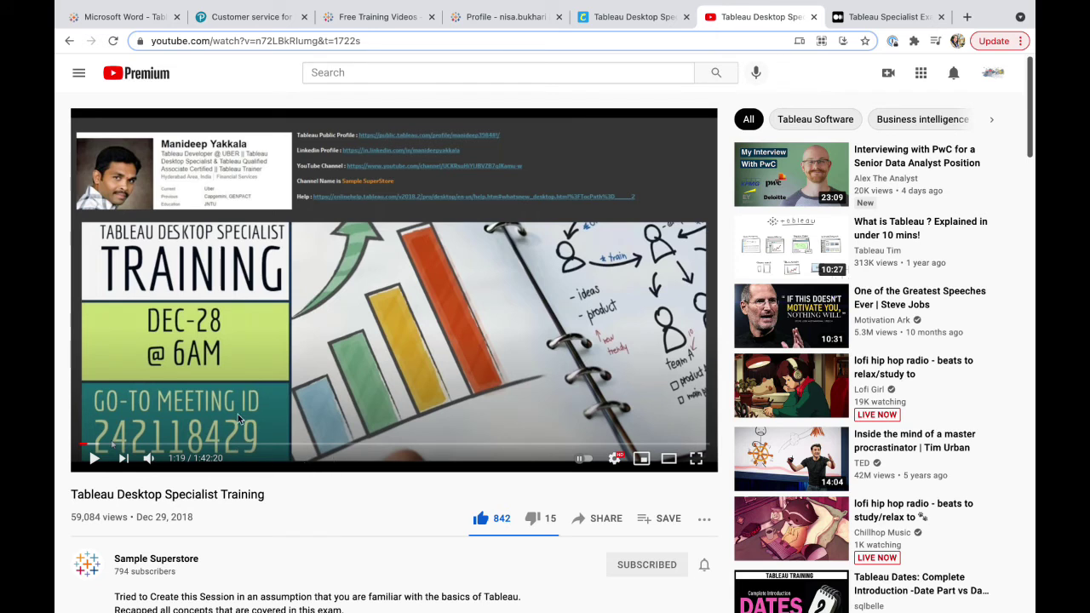
# - Seek the training video from 1:19 to 7:44, its Dimensions and Measures section, then leave for Free Training Videos
pyautogui.click(96, 444)
pyautogui.click(94, 458)
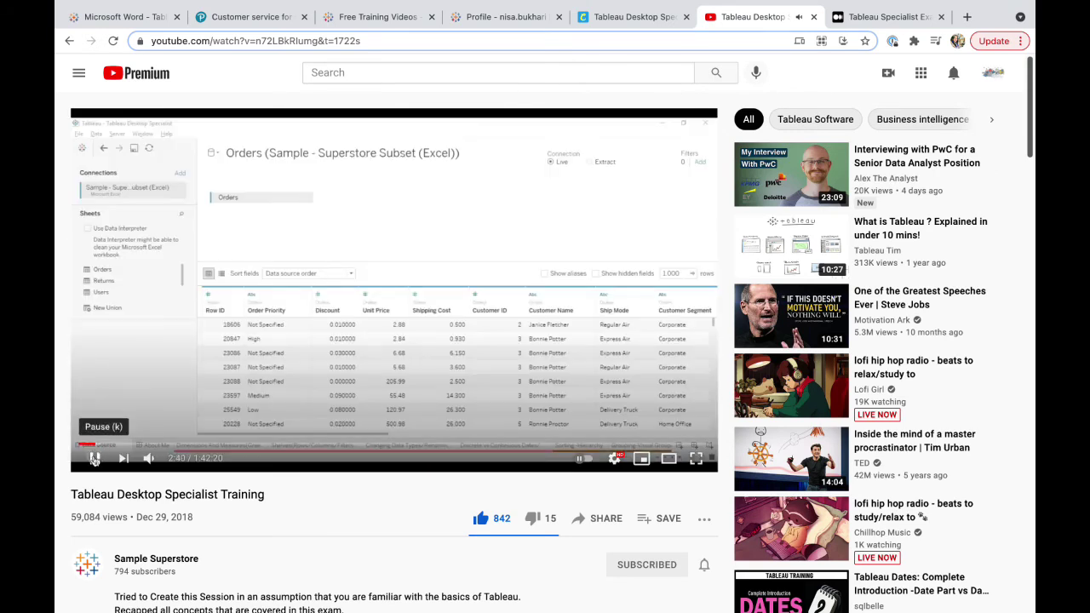
pyautogui.click(101, 455)
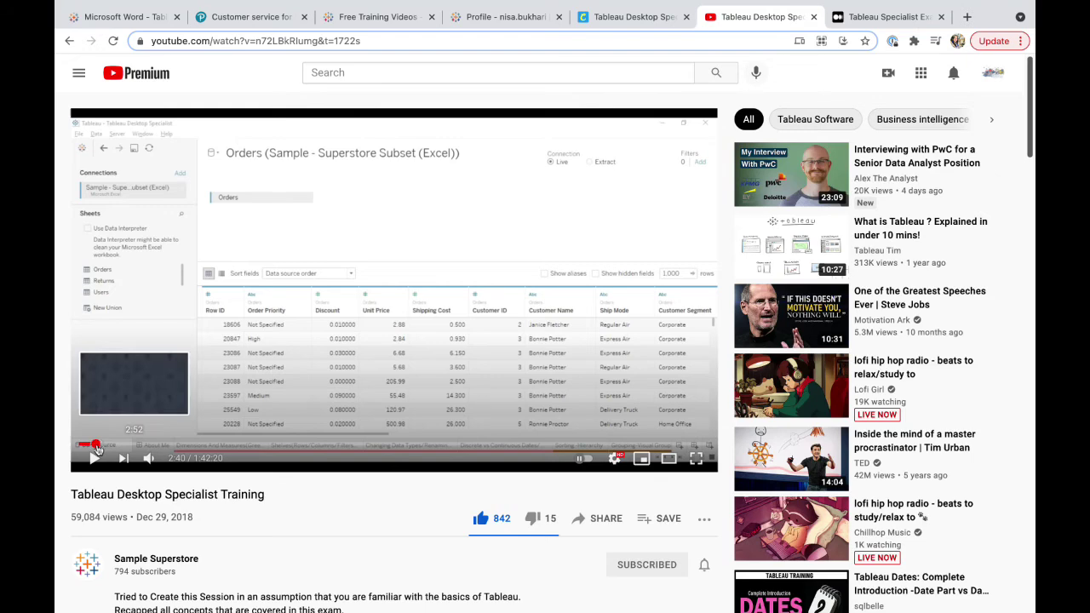
pyautogui.click(97, 445)
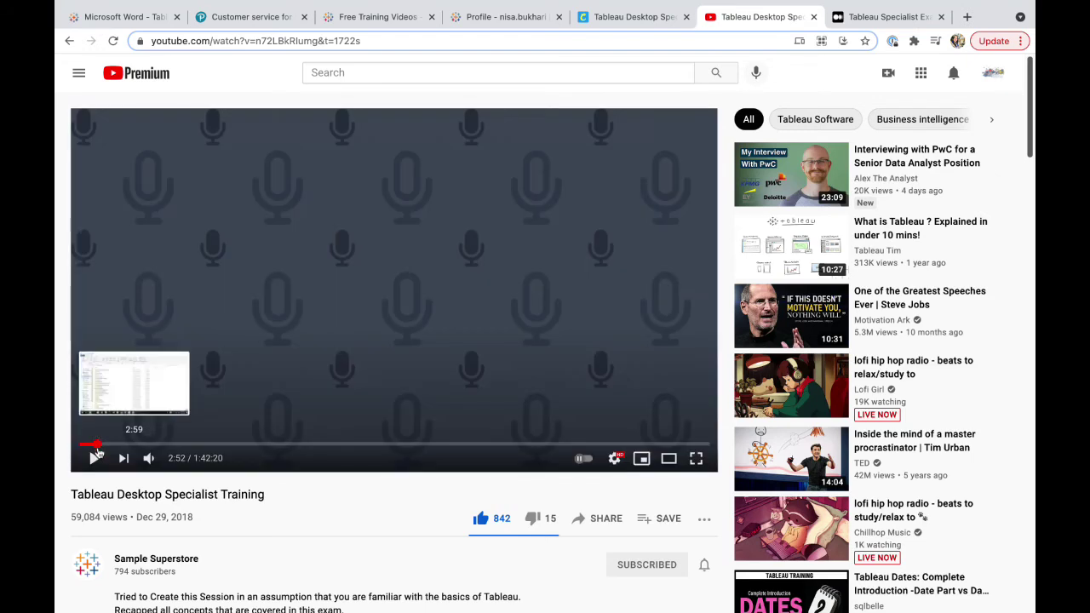
pyautogui.click(99, 445)
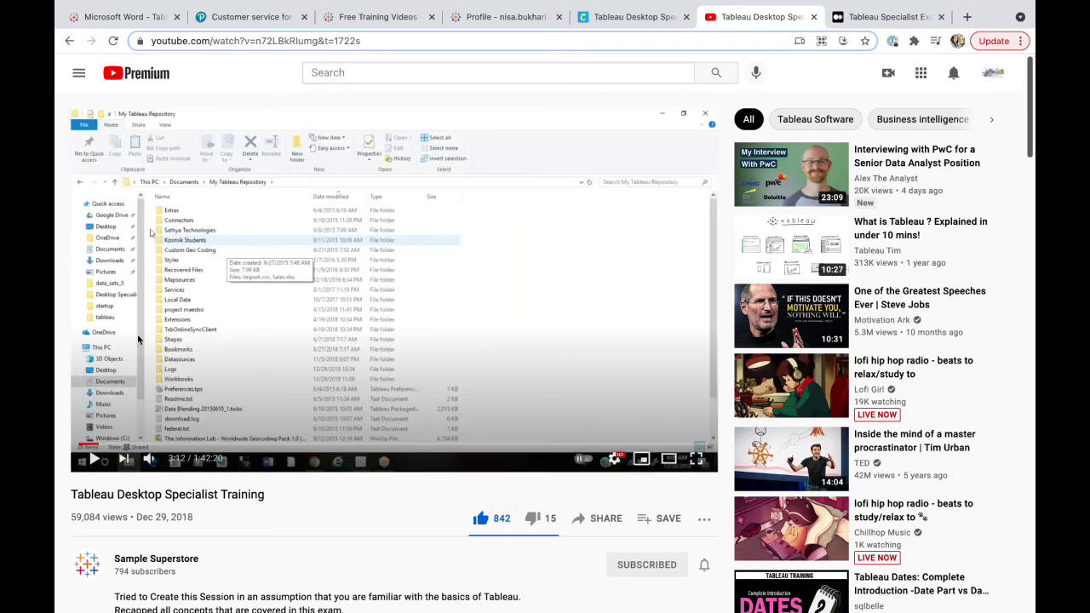
pyautogui.click(111, 445)
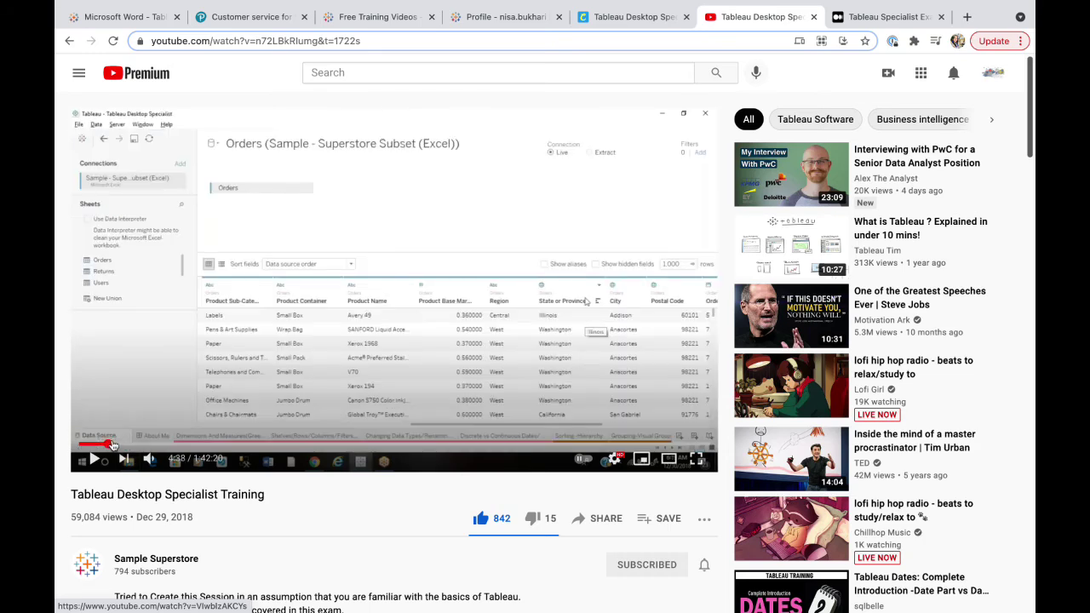
pyautogui.click(112, 444)
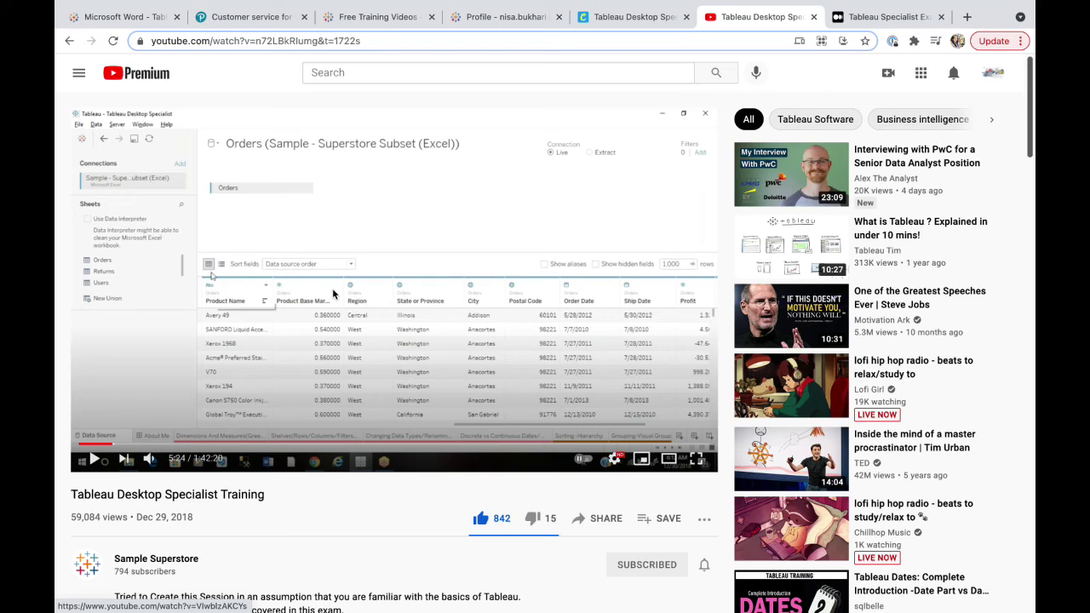
pyautogui.click(116, 445)
pyautogui.click(120, 445)
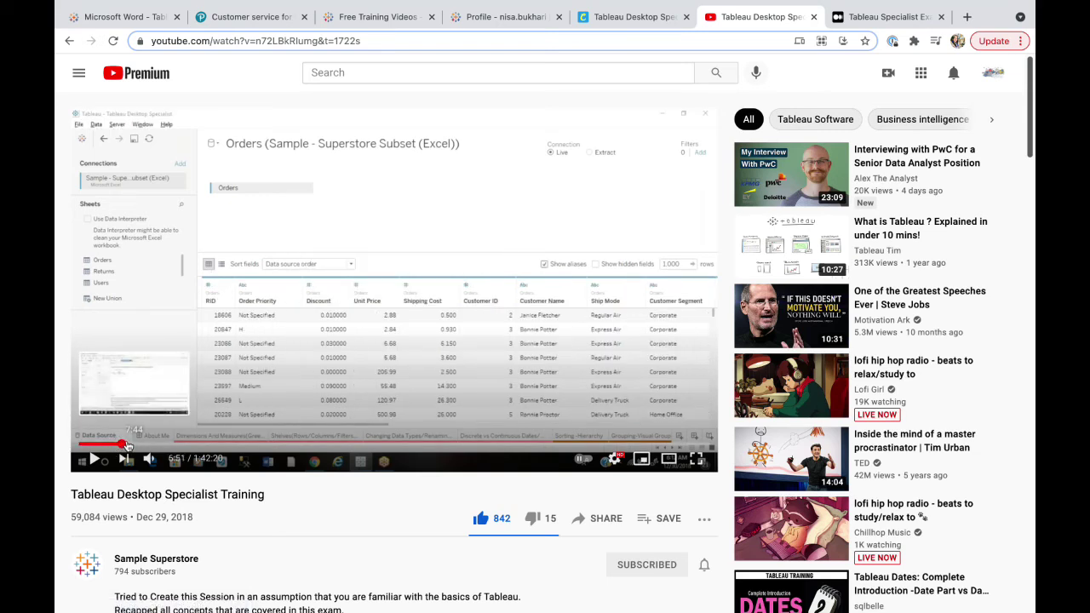
pyautogui.click(126, 445)
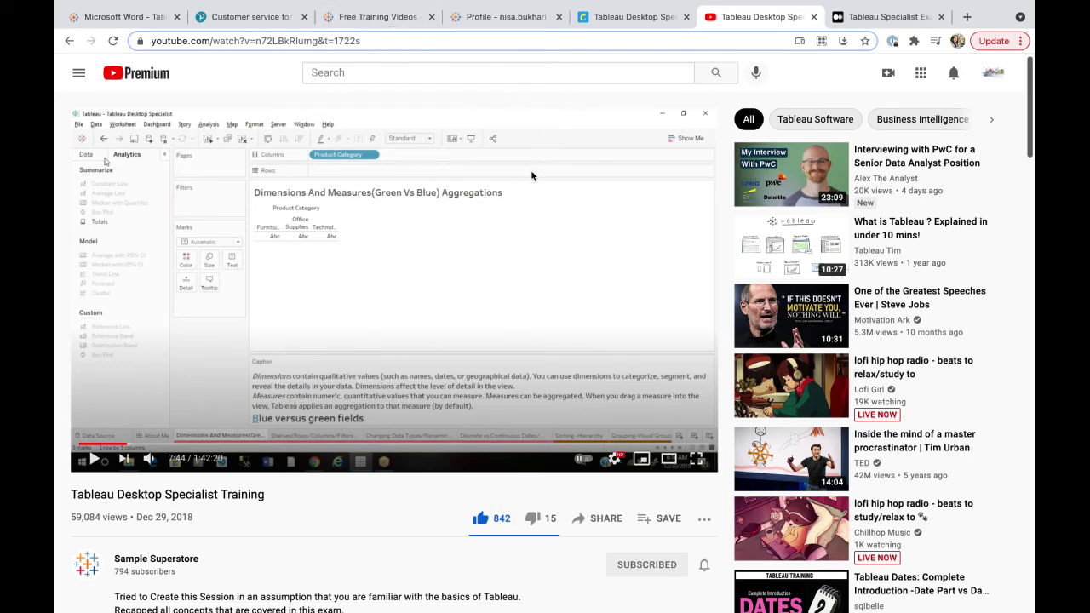
pyautogui.click(390, 18)
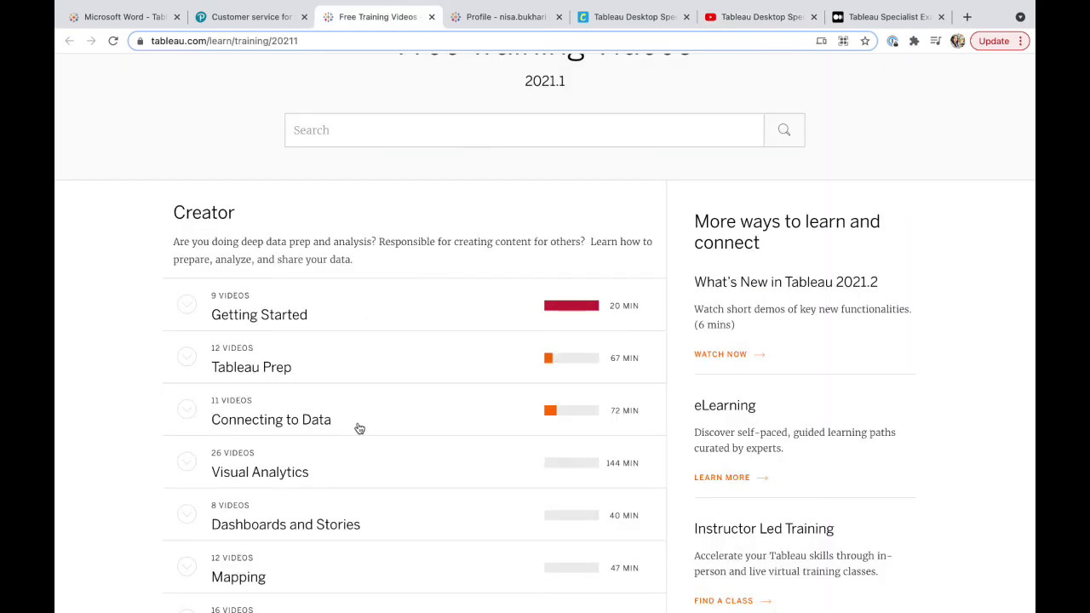
# - Scroll the Creator course list, then switch to the exam guide PDF at page 7
pyautogui.scroll(-2, 357, 426)
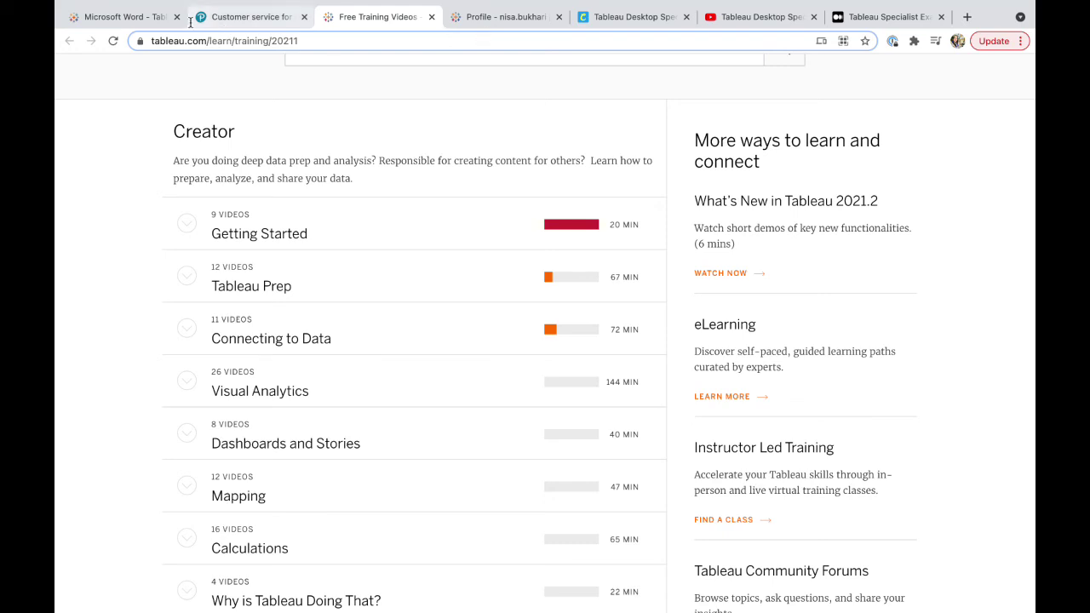
pyautogui.click(136, 17)
# - Scroll the exam guide from page 7 through Domains 3–4 to the sample questions
pyautogui.scroll(-8, 425, 466)
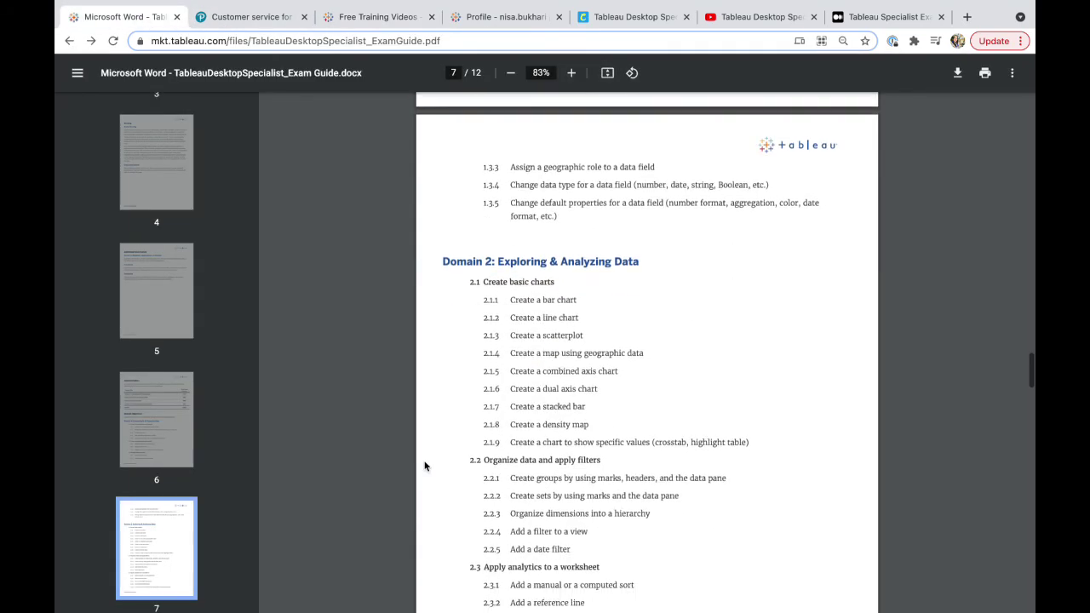
pyautogui.scroll(-3, 425, 465)
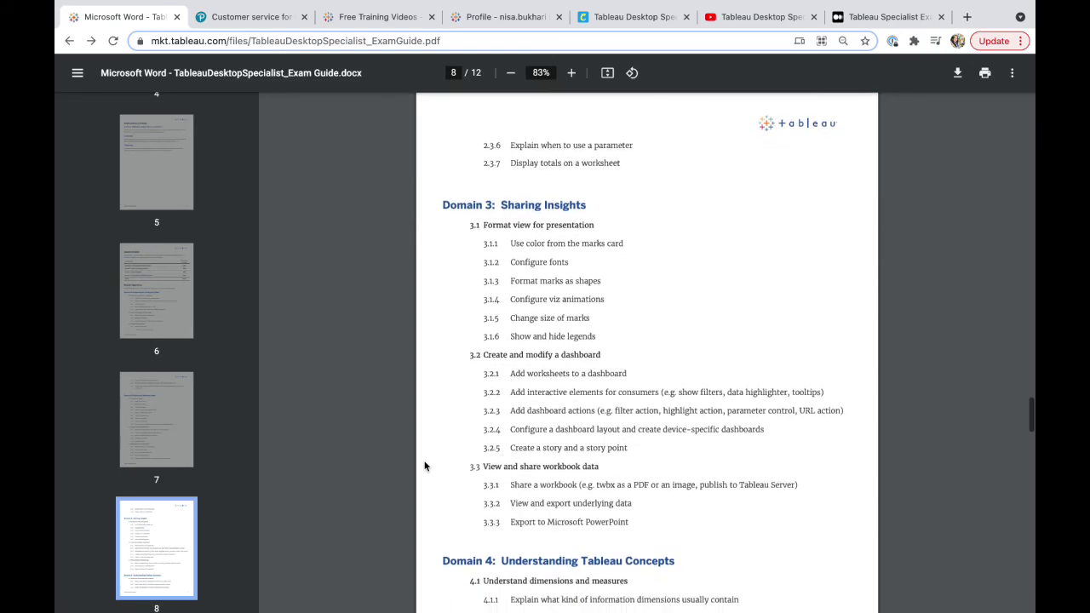
pyautogui.scroll(-5, 425, 466)
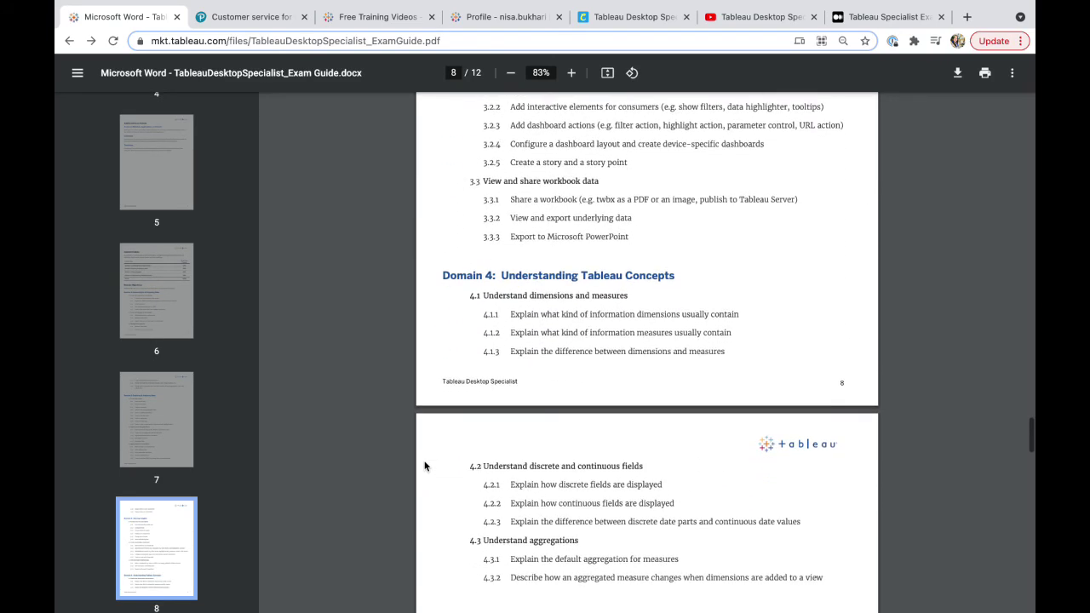
pyautogui.scroll(-1, 425, 466)
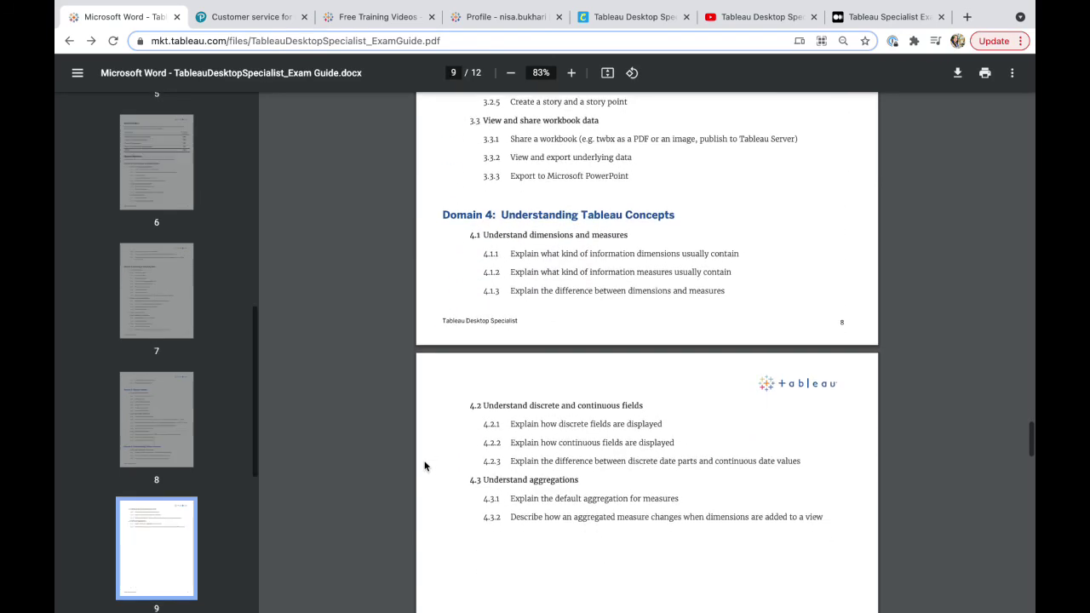
pyautogui.scroll(-1, 426, 465)
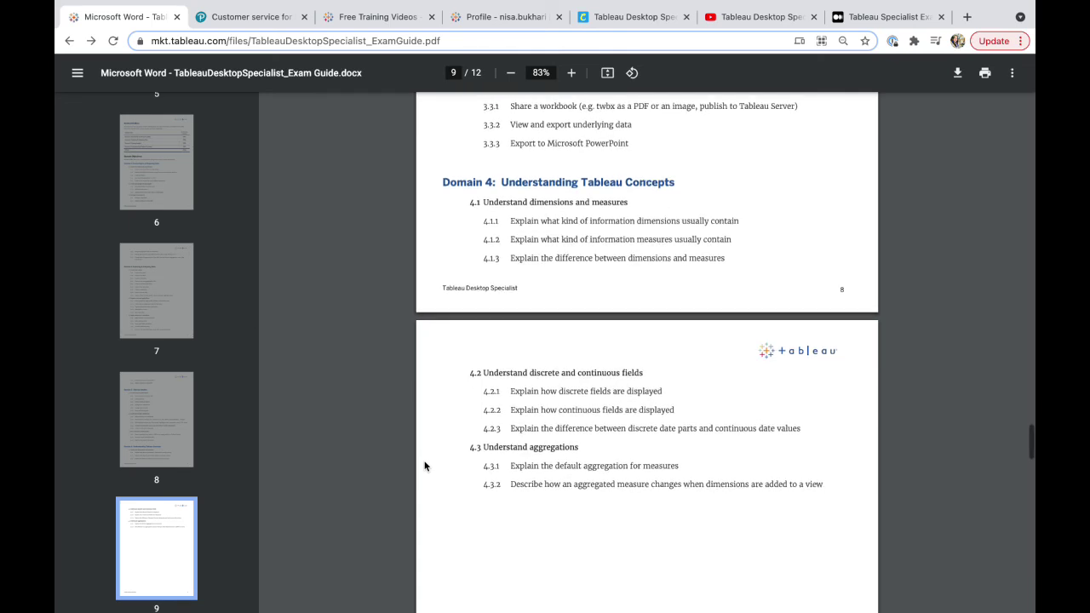
pyautogui.scroll(-1, 556, 432)
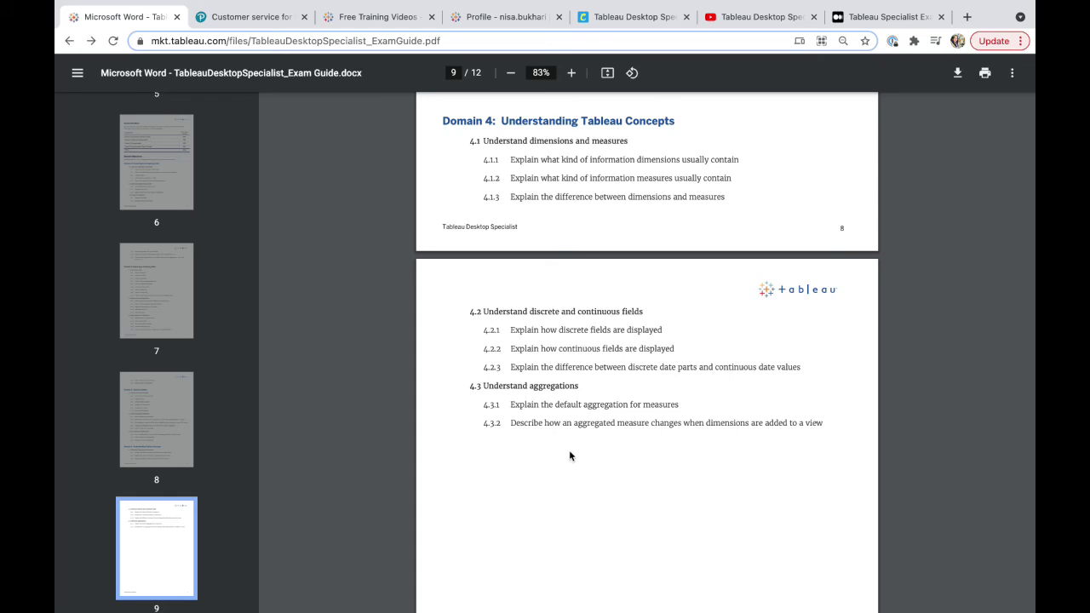
pyautogui.scroll(-9, 569, 449)
pyautogui.scroll(-3, 569, 454)
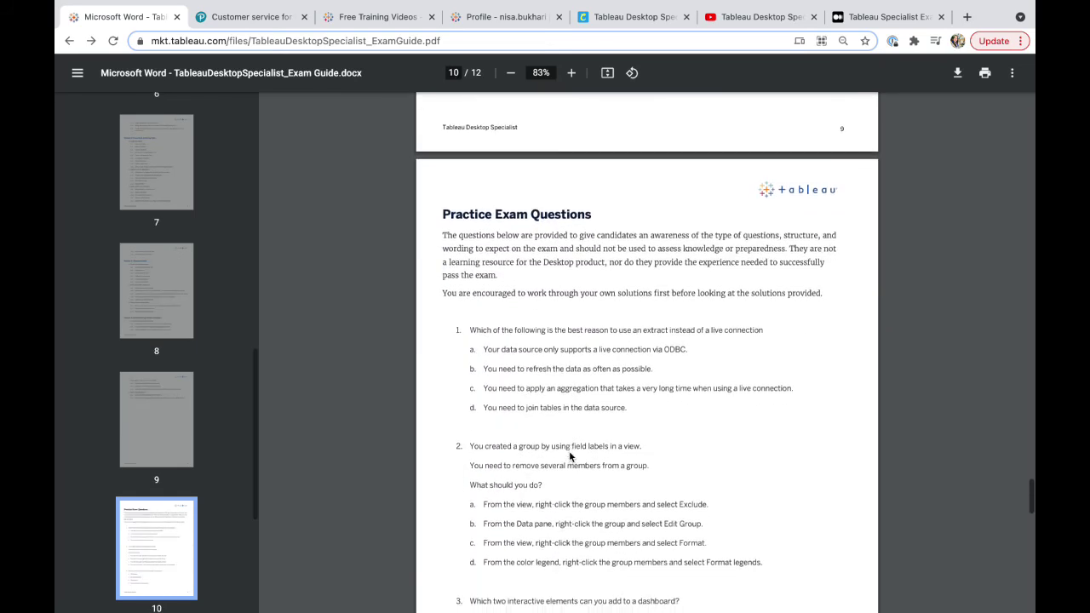
pyautogui.scroll(-1, 569, 454)
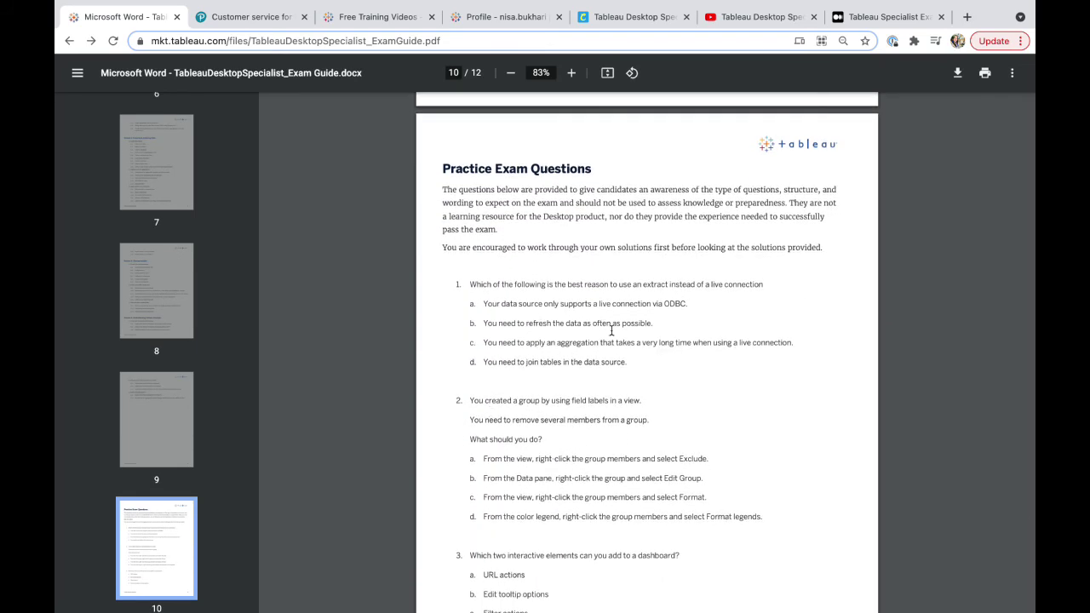
pyautogui.scroll(-1, 549, 477)
pyautogui.scroll(-1, 548, 476)
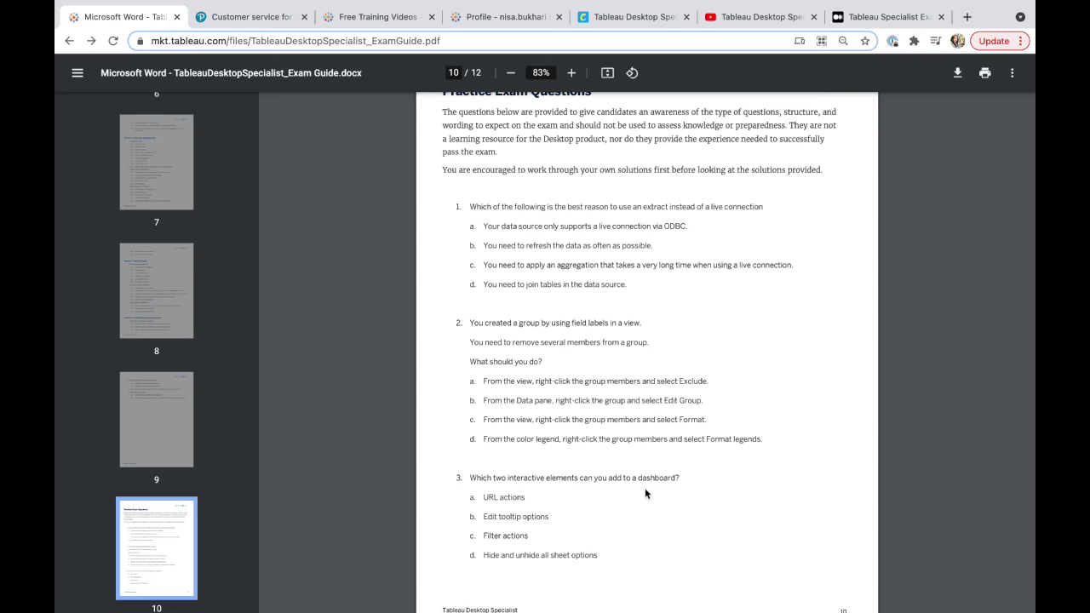
# - Mark 'Filter actions' as question 3's answer and read on to sample question 4 on page 11
pyautogui.moveTo(526, 498); pyautogui.dragTo(479, 498)
pyautogui.click(502, 536)
pyautogui.moveTo(481, 536); pyautogui.dragTo(526, 535)
pyautogui.scroll(-2, 542, 440)
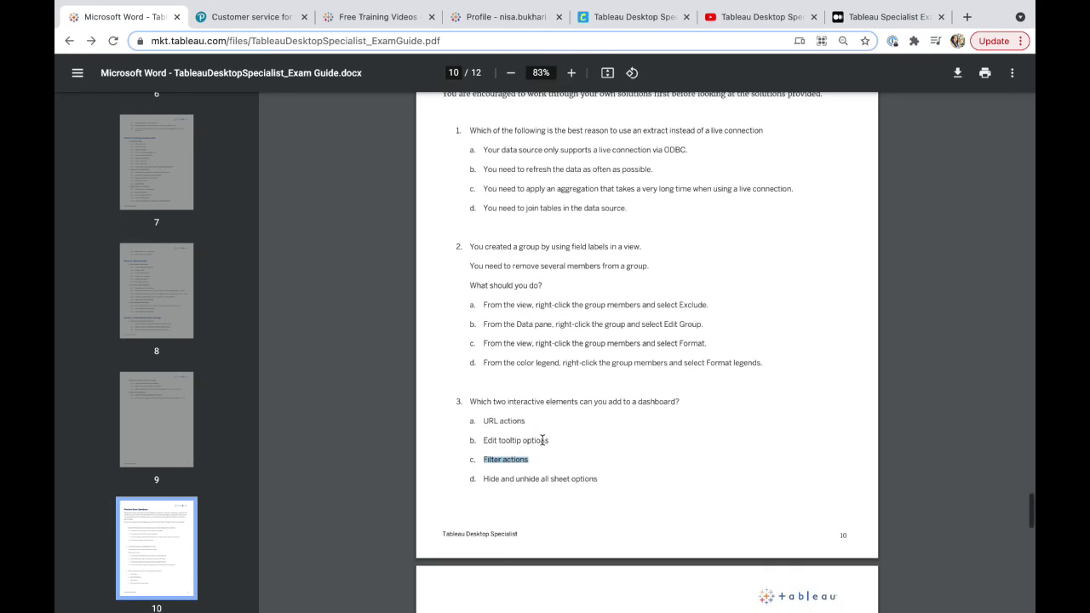
pyautogui.scroll(-1, 542, 439)
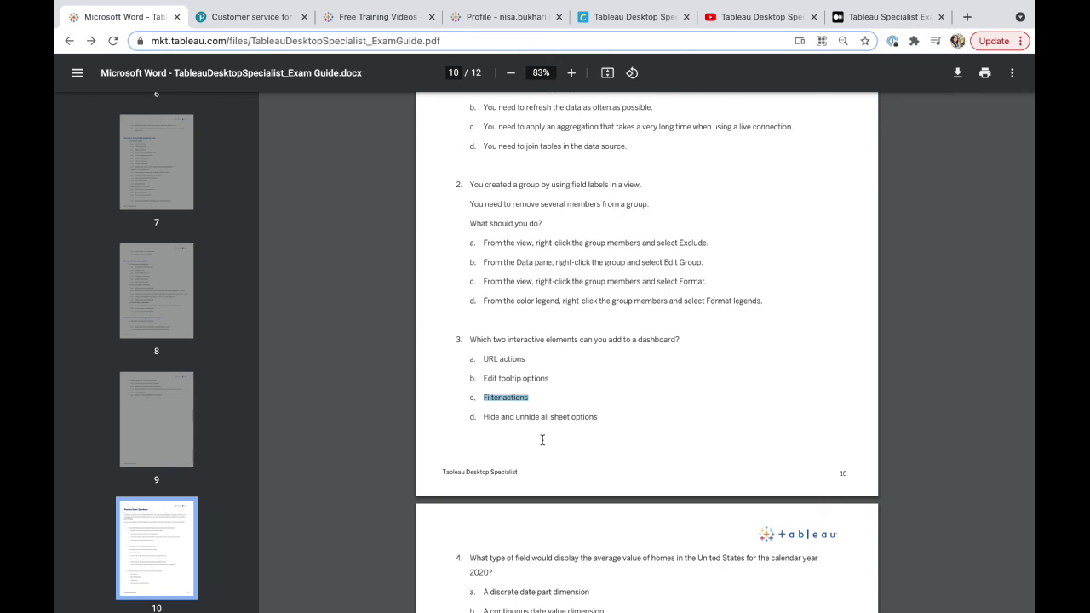
pyautogui.scroll(-4, 542, 439)
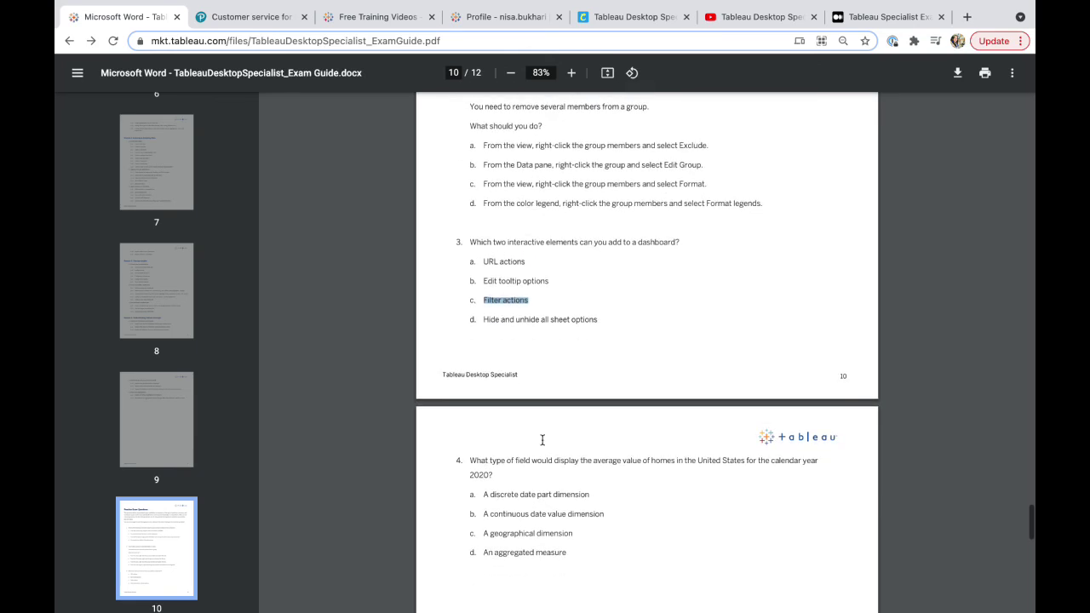
pyautogui.scroll(-2, 542, 440)
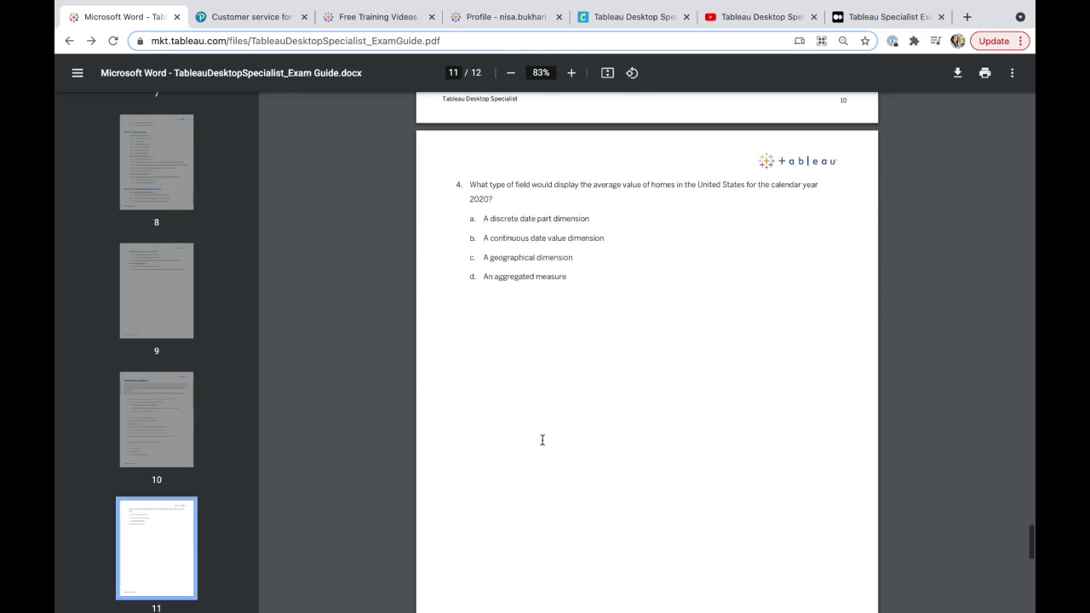
pyautogui.scroll(-1, 542, 440)
pyautogui.scroll(-1, 542, 439)
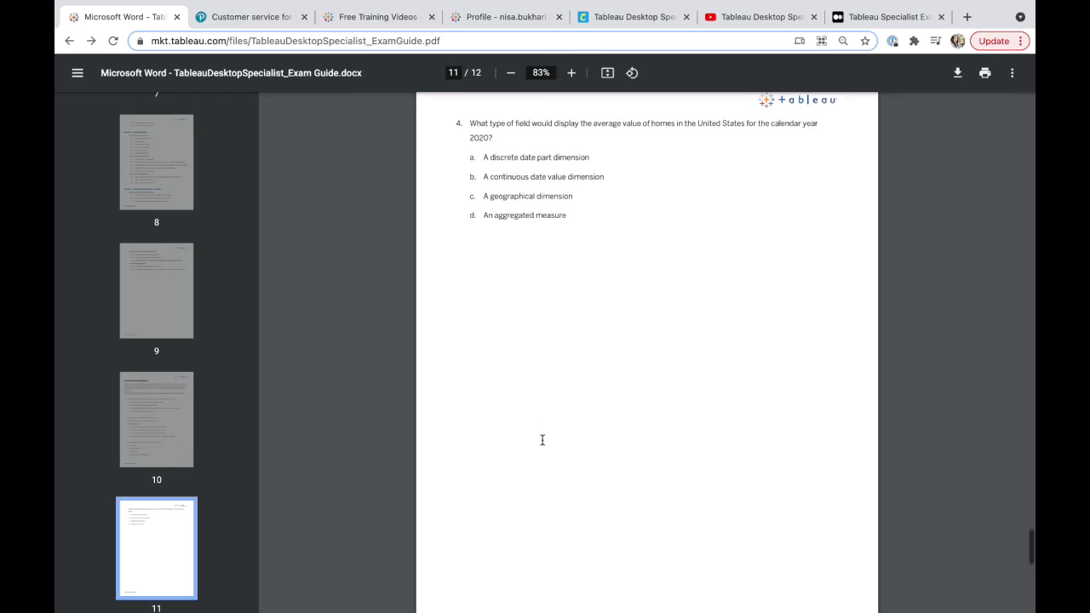
pyautogui.scroll(-4, 541, 440)
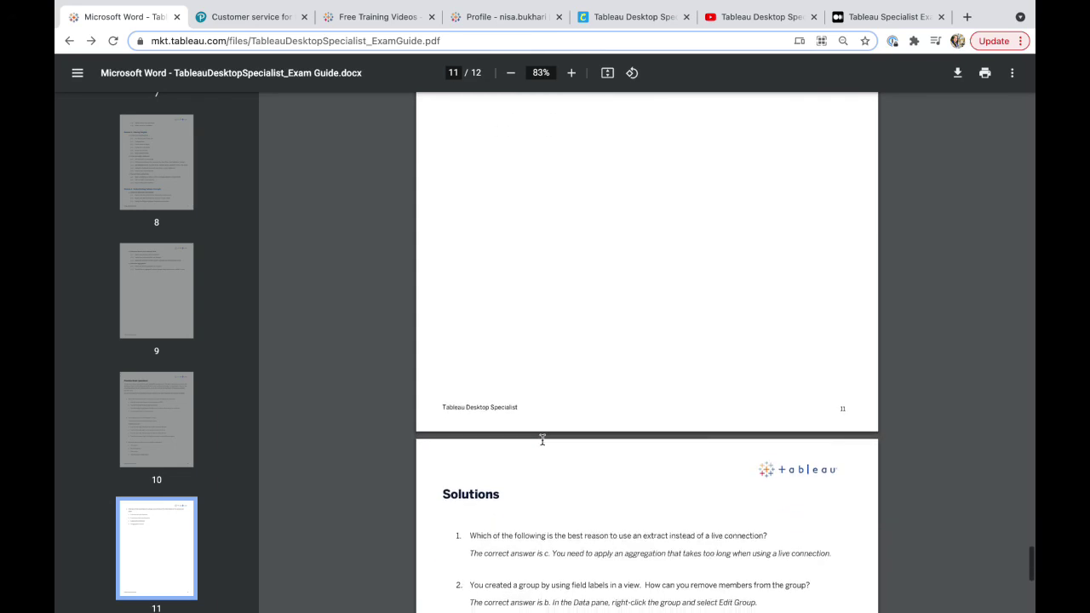
pyautogui.scroll(5, 541, 439)
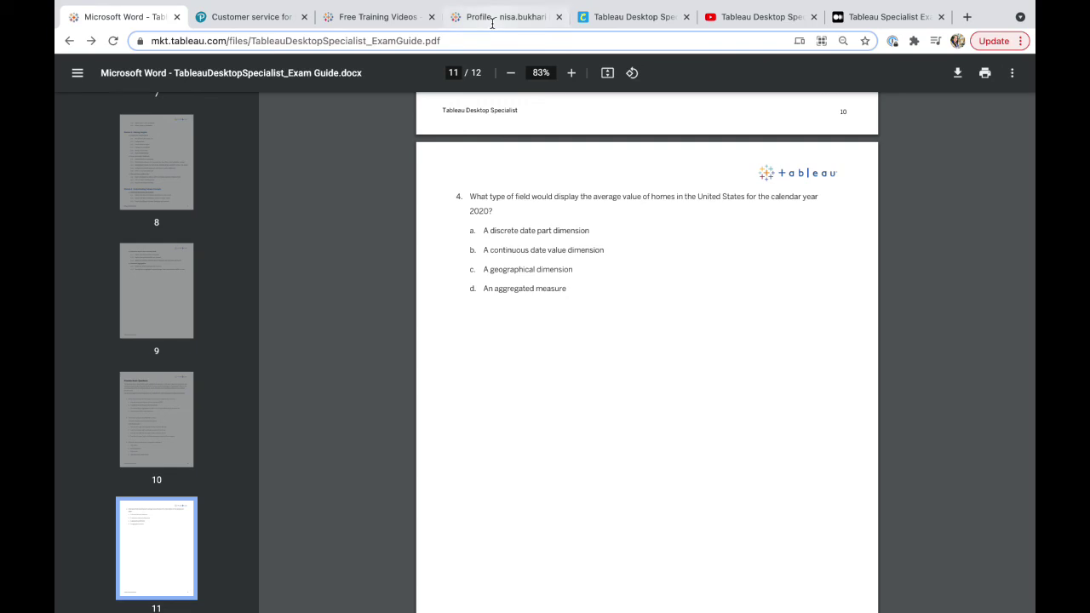
# - Return to the Free Training Videos (2021.1) page, browse its Creator list, and exit fullscreen
pyautogui.click(386, 24)
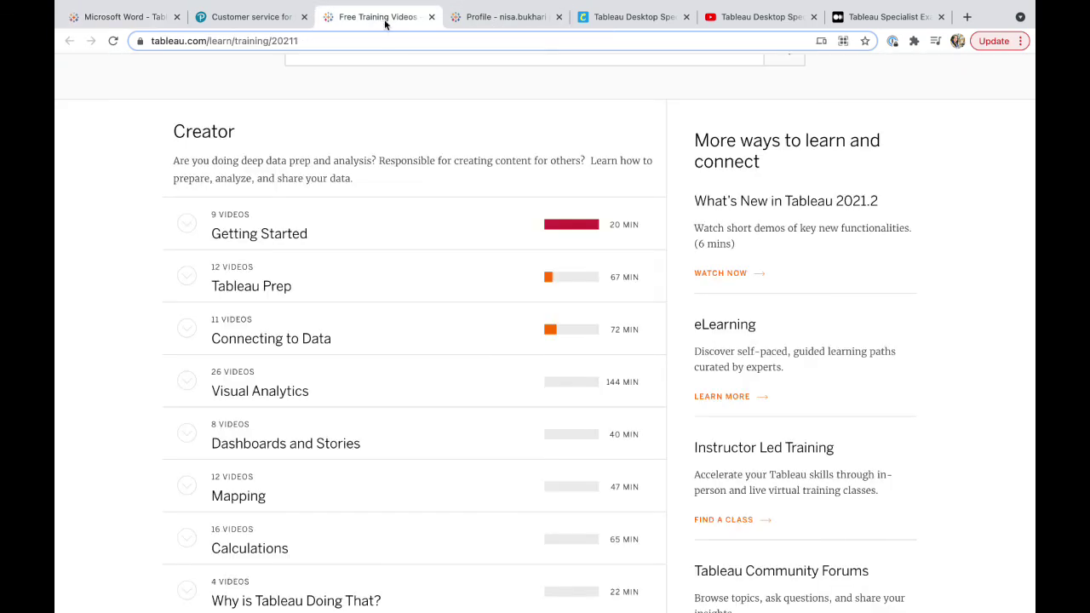
pyautogui.scroll(5, 662, 151)
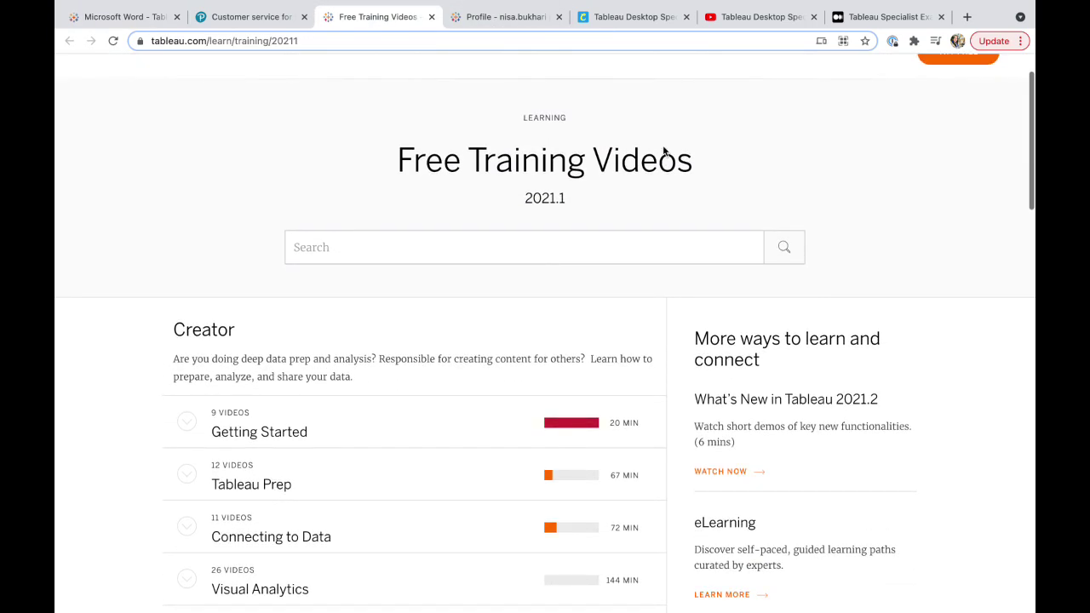
pyautogui.scroll(2, 635, 267)
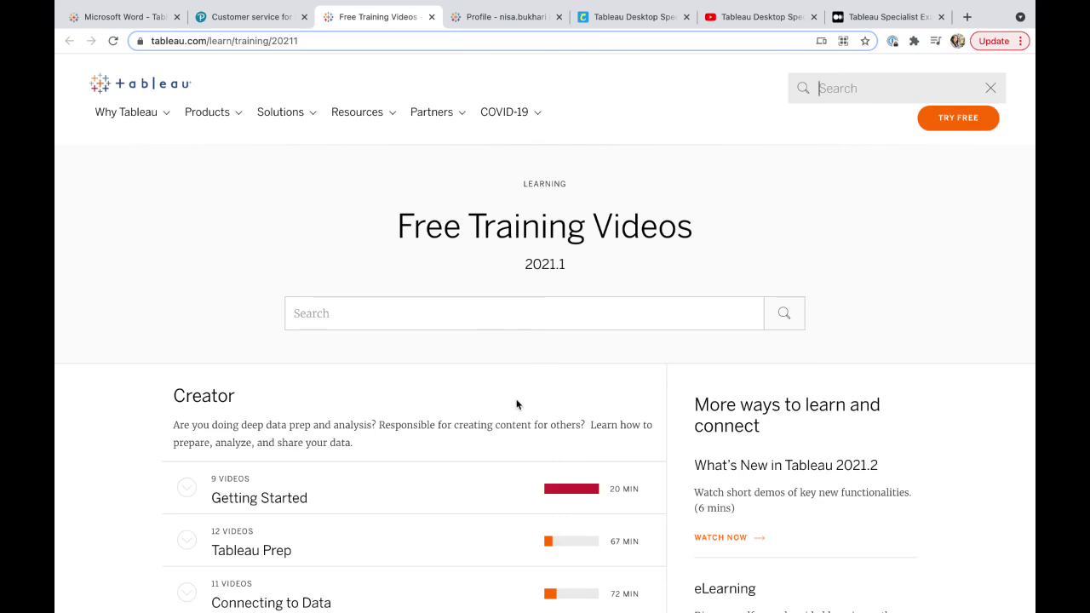
pyautogui.scroll(-2, 634, 321)
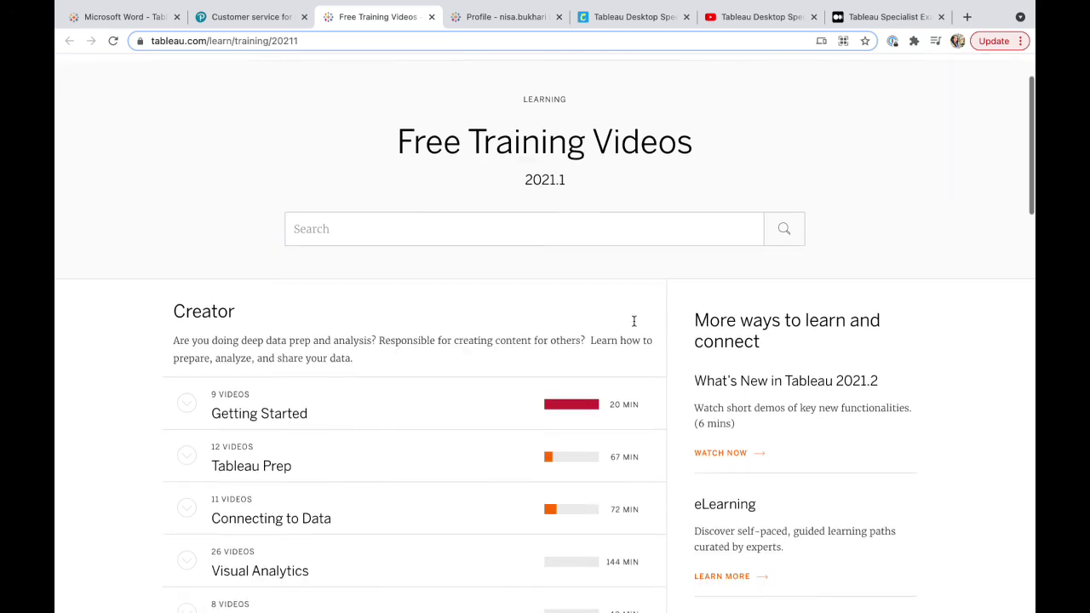
pyautogui.scroll(-1, 633, 321)
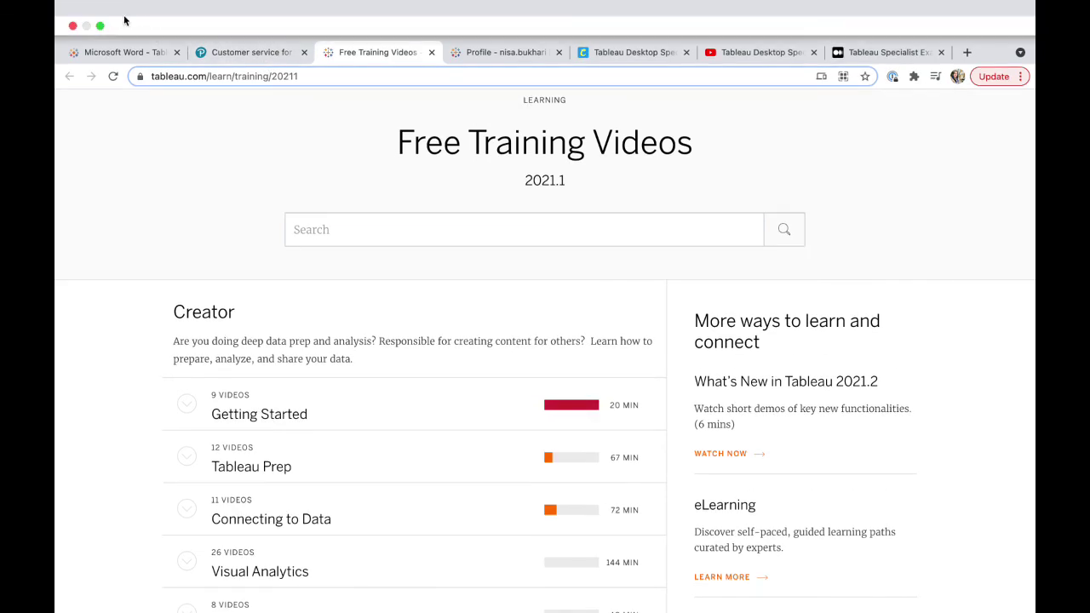
pyautogui.click(99, 25)
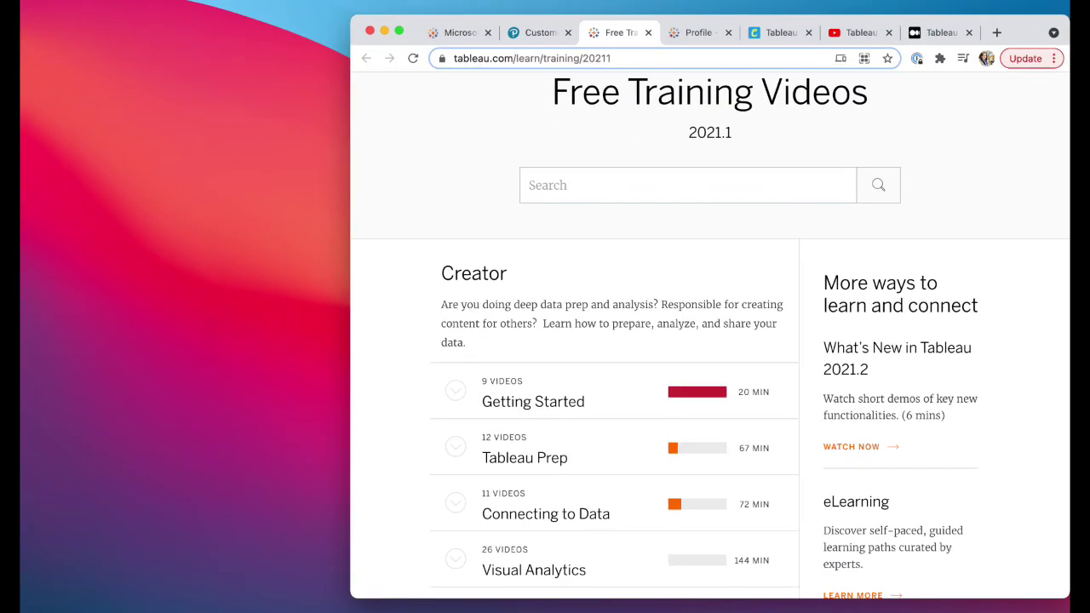
# - Switch with Cmd+Tab to Tableau Public's Sample-Superstore-Subset-Excel Orders data source
pyautogui.press('super+Tab')
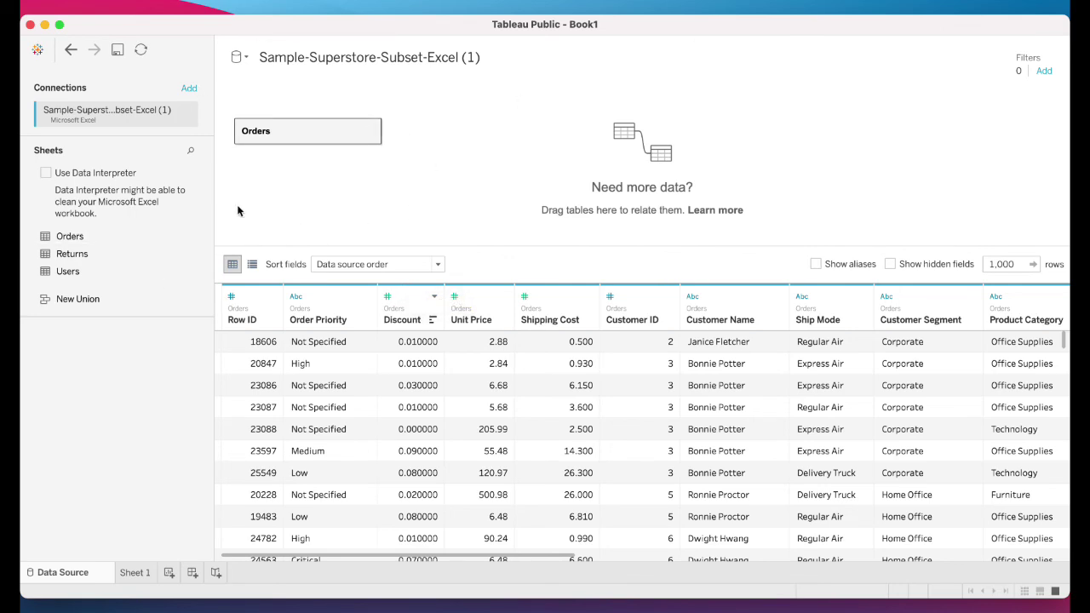
# - Switch to Sheet 1 to view the Superstore states plotted as a US symbol map
pyautogui.click(137, 571)
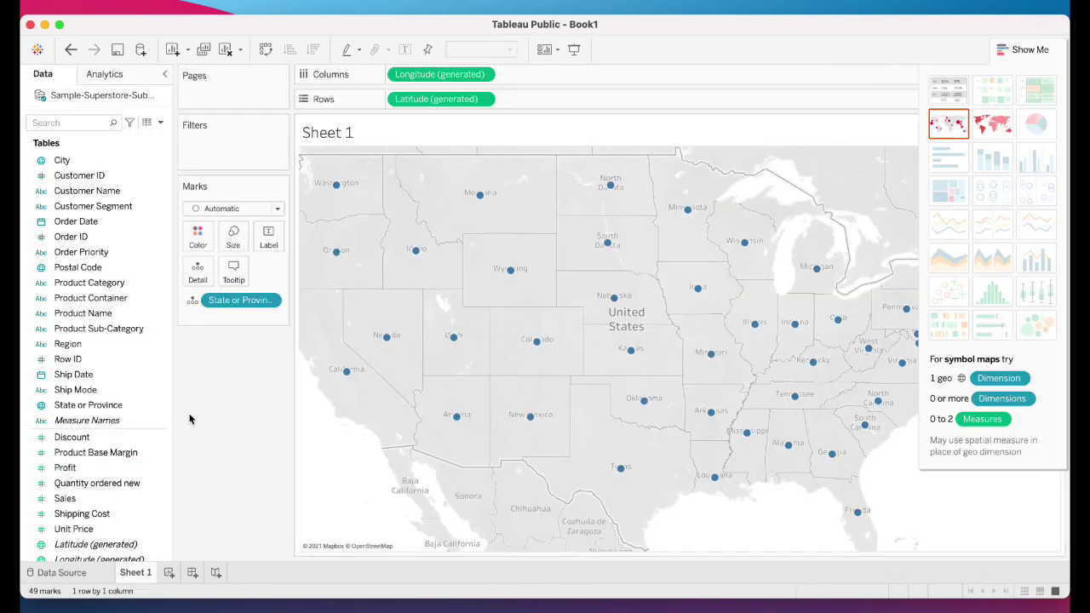